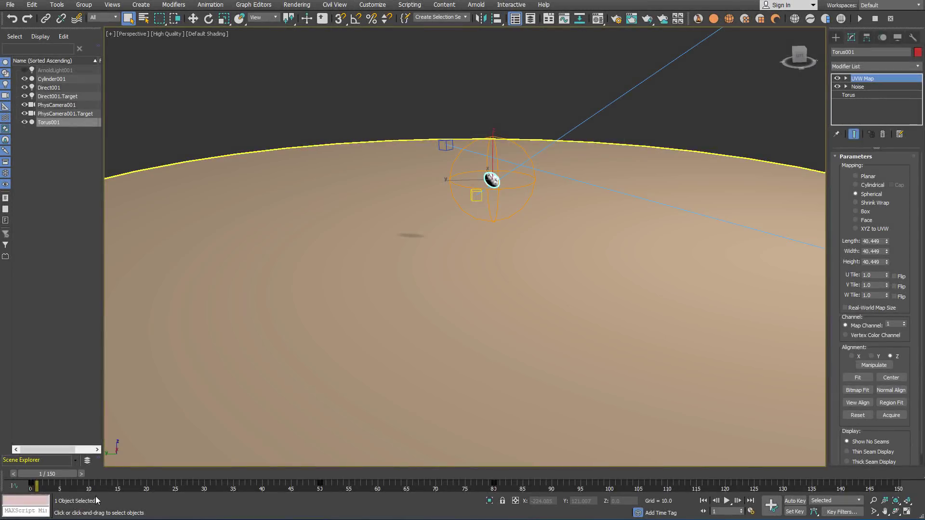
# Scrub the timeline to frame 72, watching the Noise modifier wobble the UVW-mapped torus ring.
pyautogui.moveTo(60, 475); pyautogui.dragTo(100, 474)
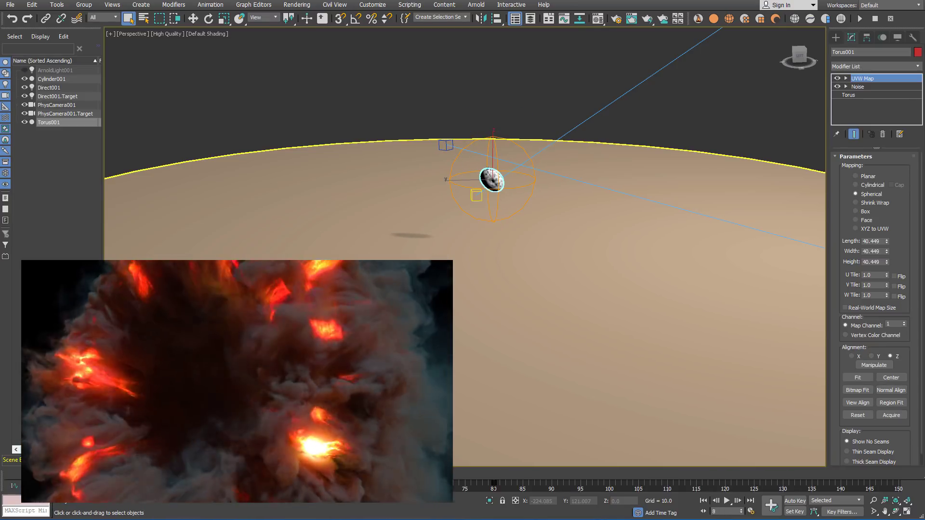
pyautogui.moveTo(100, 474); pyautogui.dragTo(398, 443)
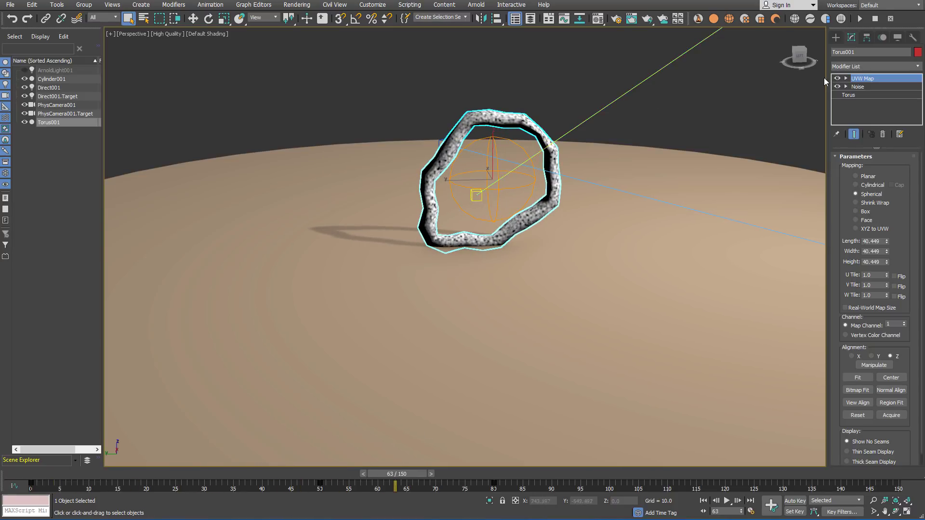
pyautogui.click(864, 88)
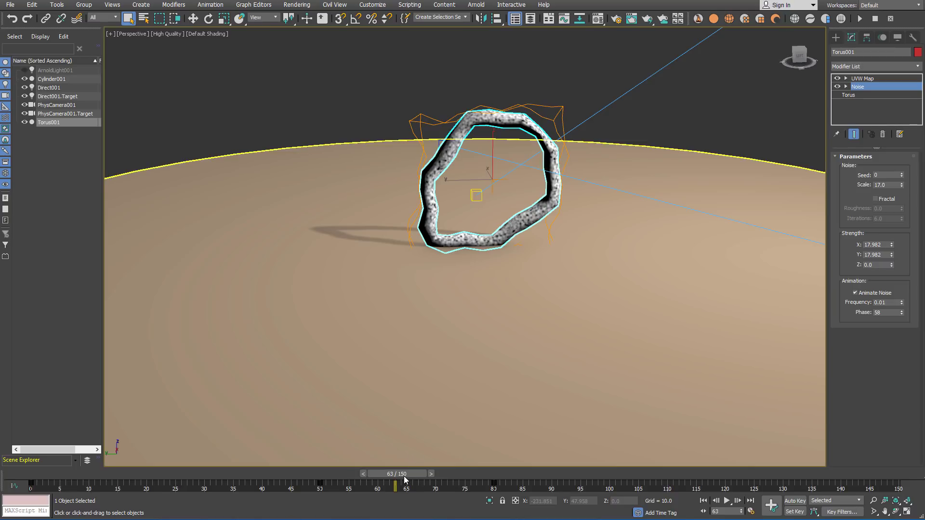
pyautogui.moveTo(406, 476); pyautogui.dragTo(443, 477)
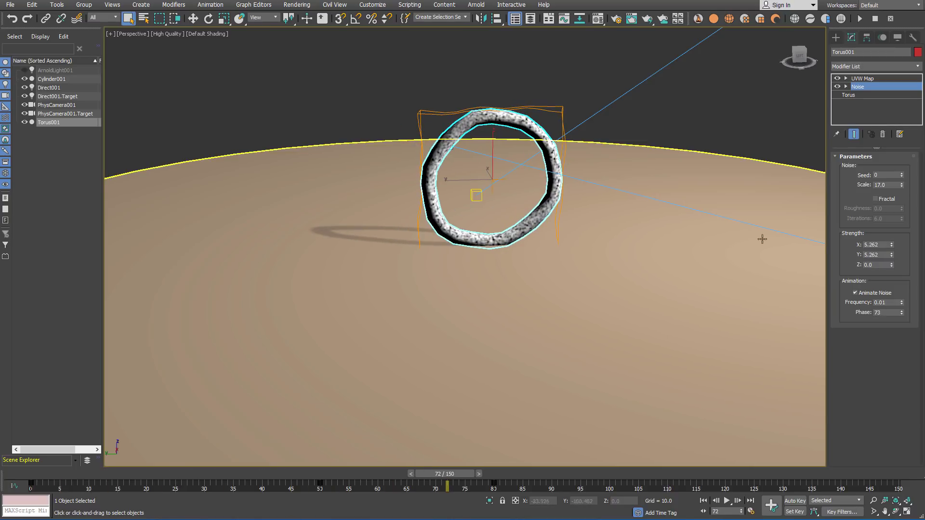
pyautogui.click(865, 80)
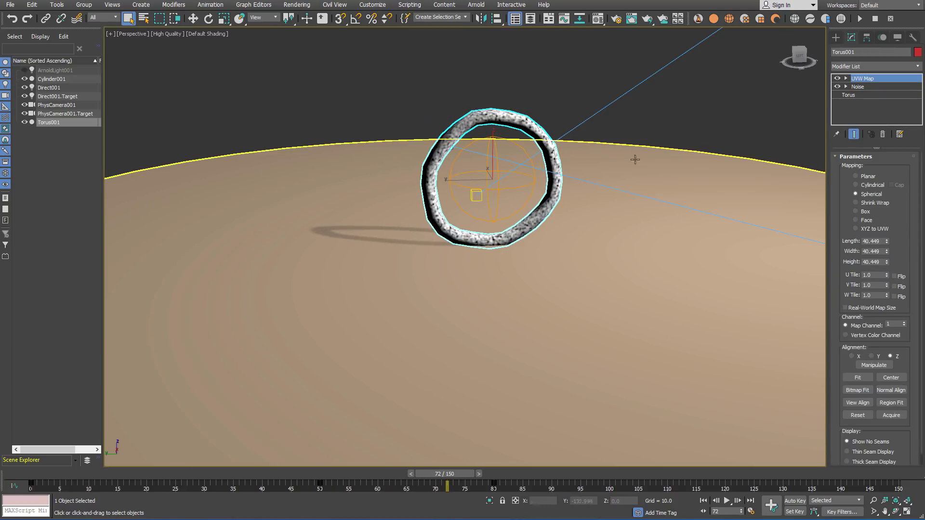
pyautogui.keyDown('alt'); pyautogui.moveTo(625, 149); pyautogui.dragTo(655, 153, button='middle'); pyautogui.keyUp('alt')
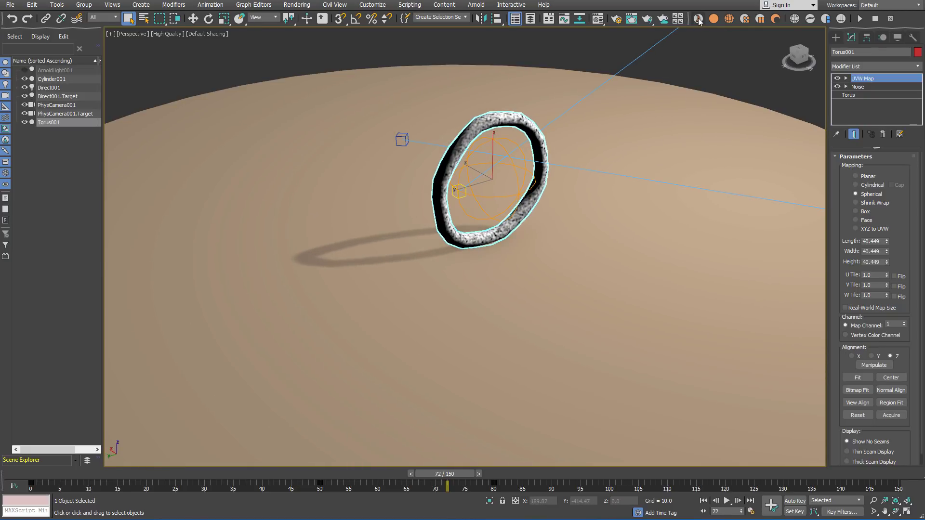
# Create FumeFX001 with spacing 0.3, width 200, length 150 and height 130.
pyautogui.click(699, 21)
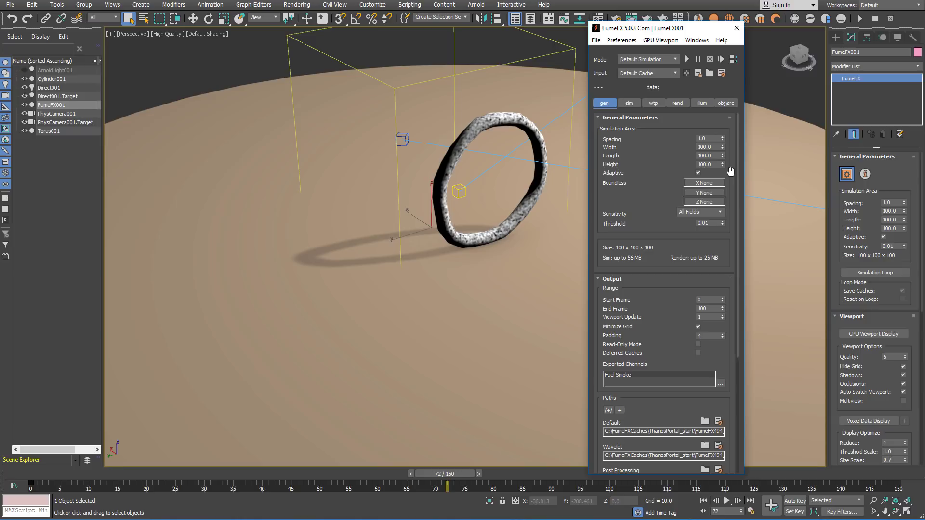
pyautogui.click(706, 139)
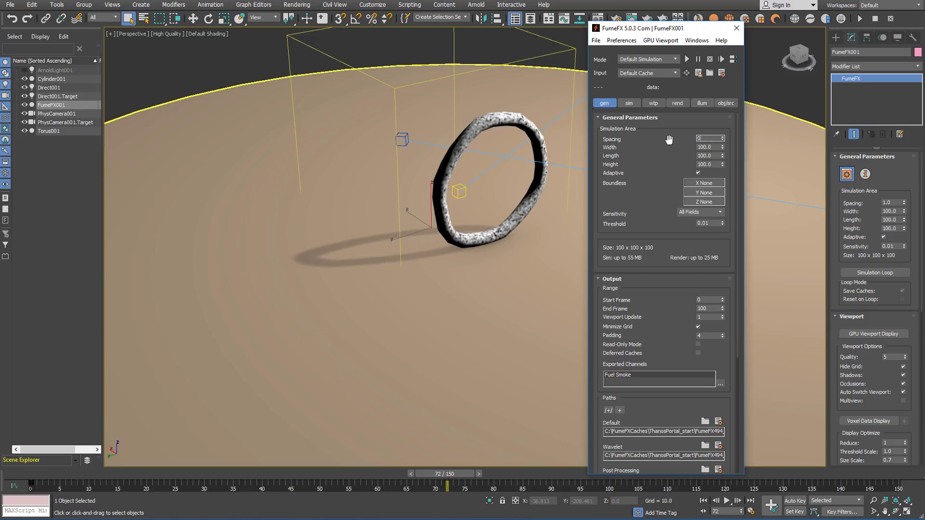
pyautogui.write('0.3')
pyautogui.press('Tab')
pyautogui.press('Tab')
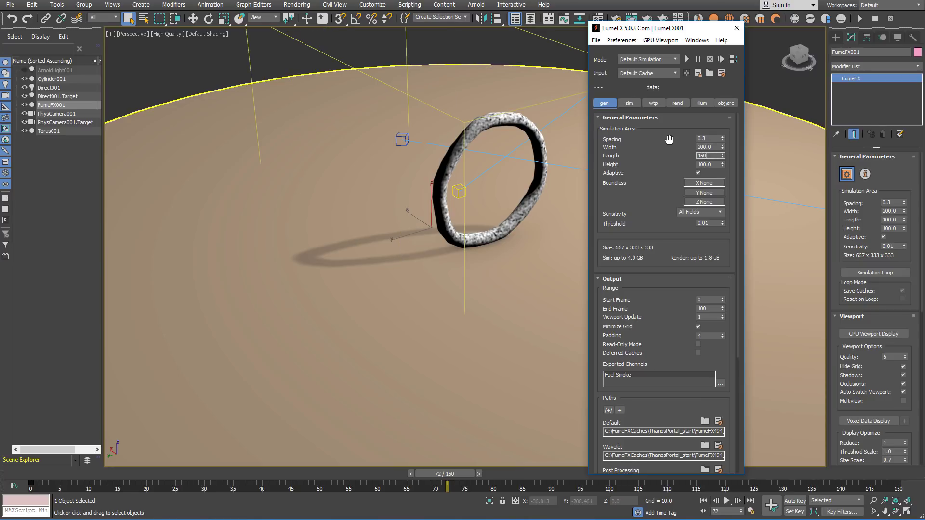
pyautogui.press('Tab')
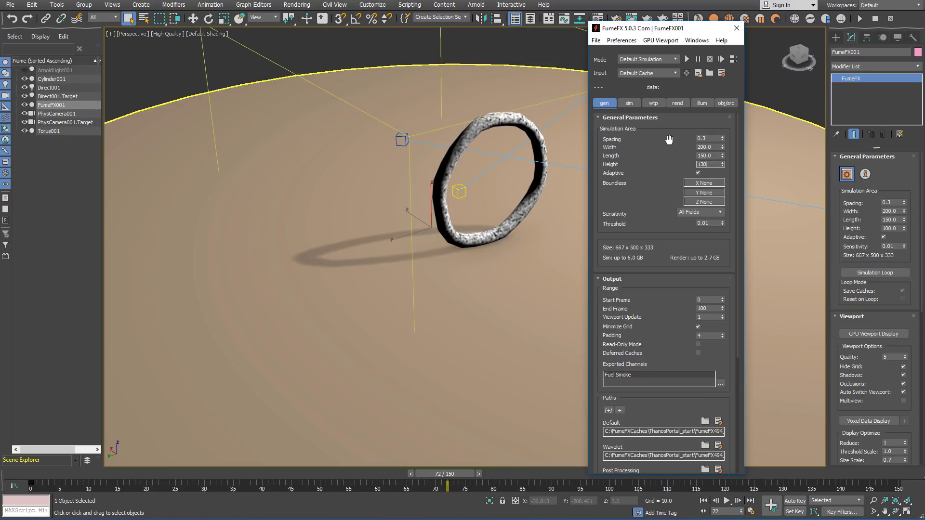
pyautogui.press('Return')
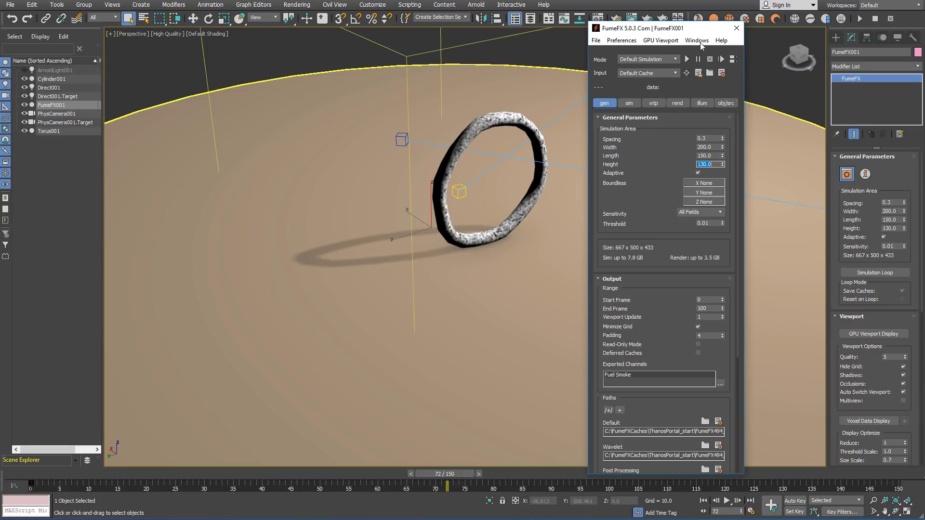
pyautogui.click(736, 30)
pyautogui.keyDown('alt'); pyautogui.moveTo(704, 144); pyautogui.dragTo(693, 136, button='middle'); pyautogui.keyUp('alt')
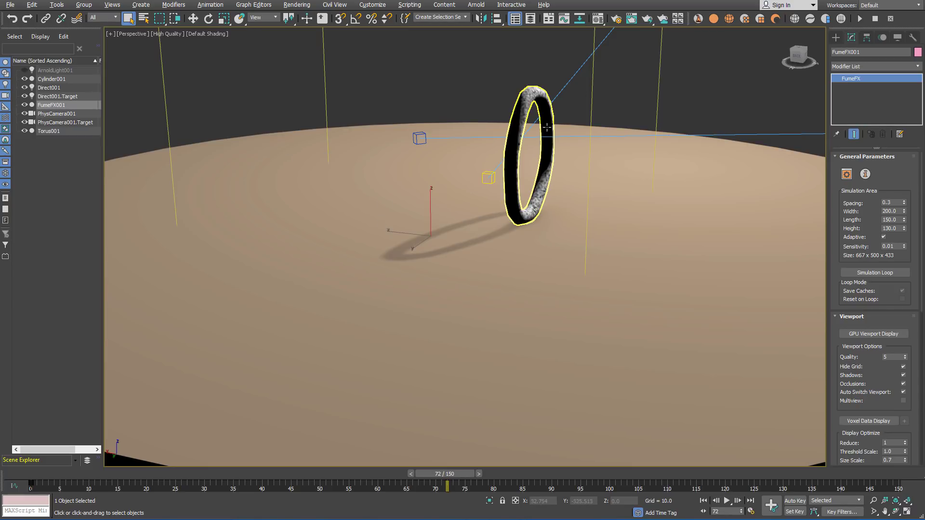
# Create an FFX Gravity001 helper and raise it above the ground.
pyautogui.keyDown('alt'); pyautogui.moveTo(635, 110); pyautogui.dragTo(747, 89, button='middle'); pyautogui.keyUp('alt')
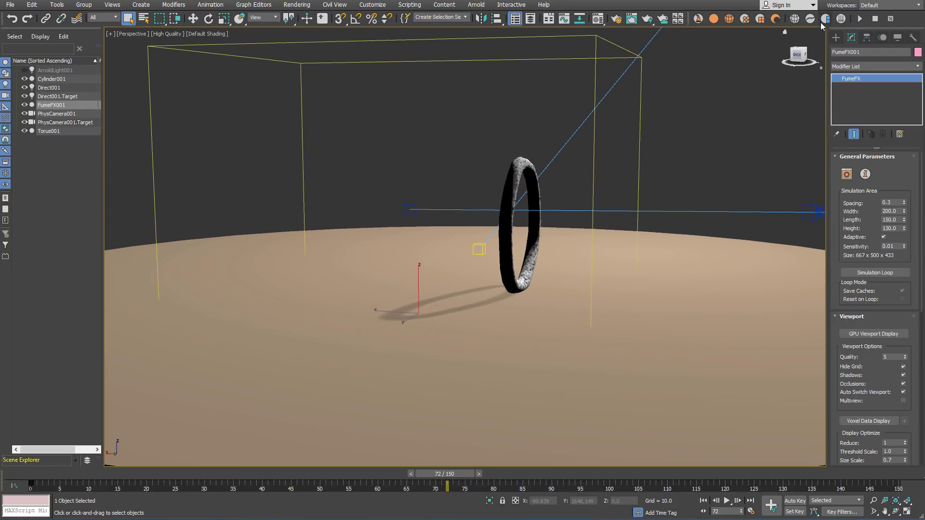
pyautogui.click(840, 18)
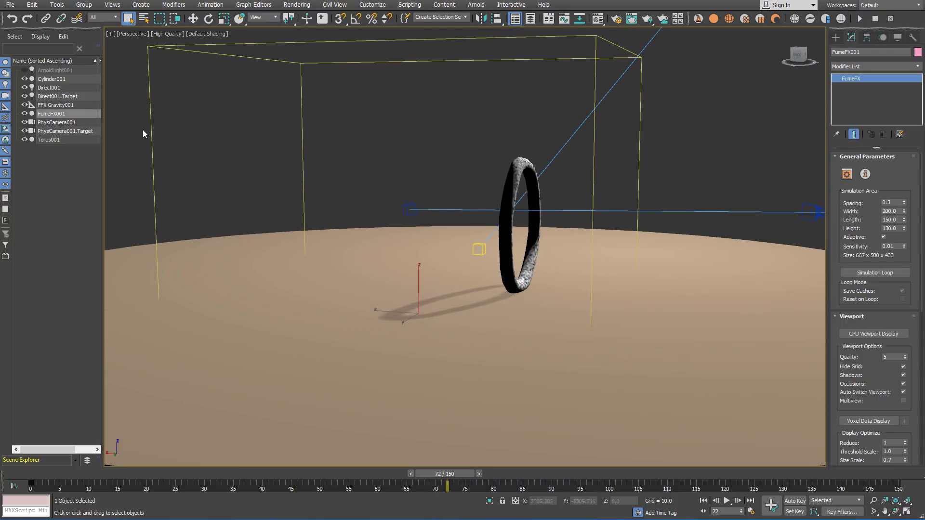
pyautogui.click(57, 105)
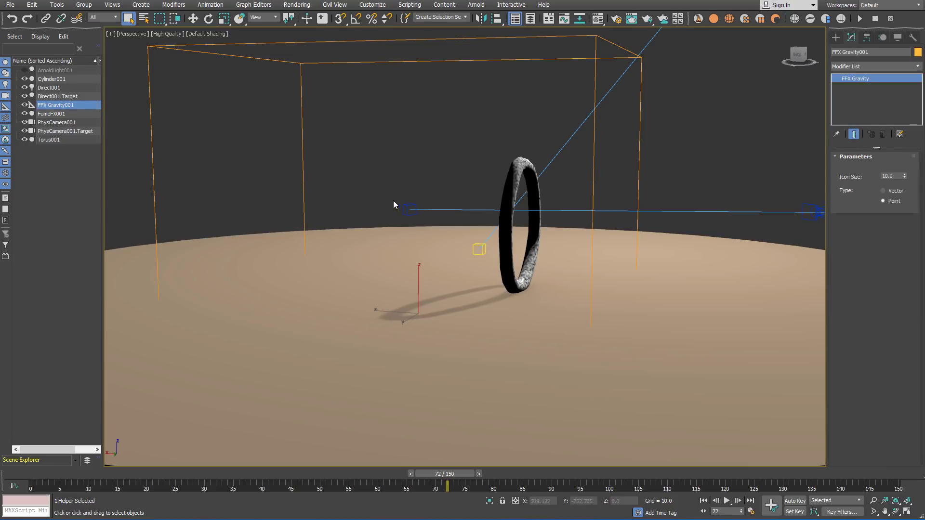
pyautogui.press('w')
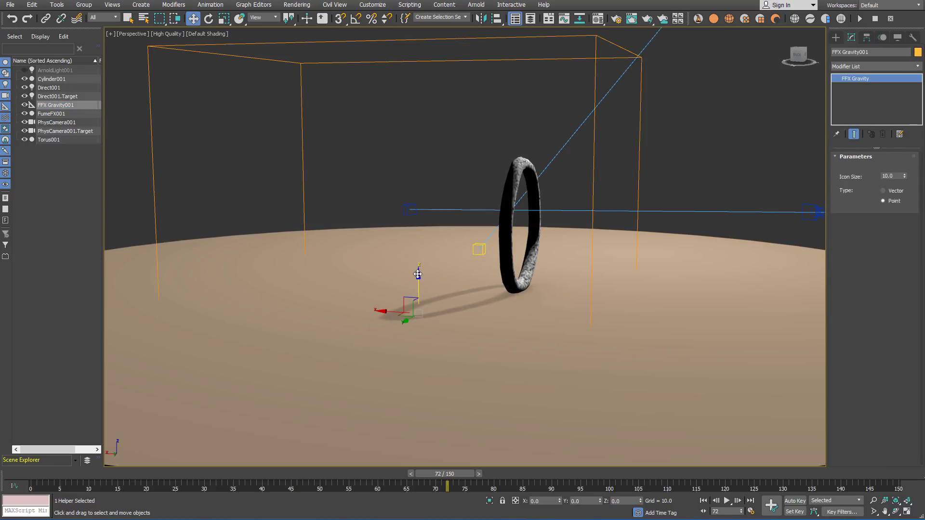
pyautogui.moveTo(418, 277); pyautogui.dragTo(417, 164)
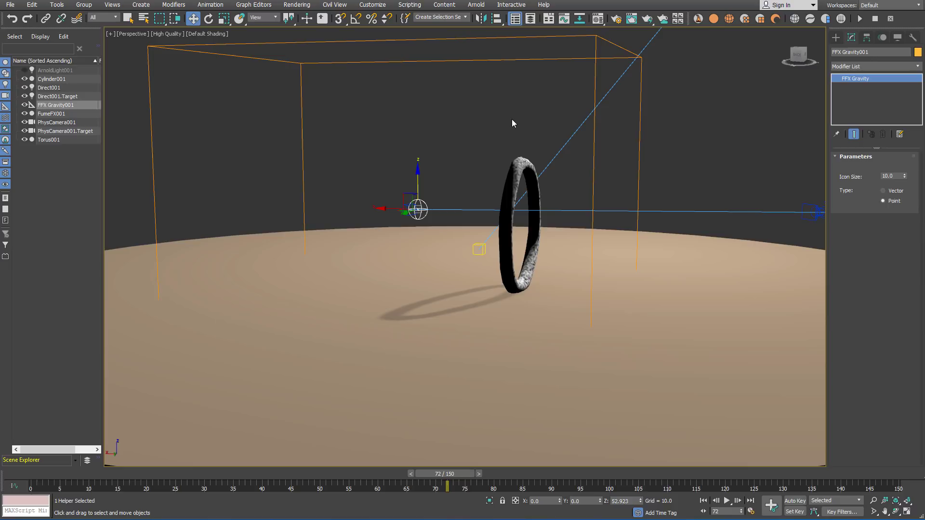
# Position the gravity helper exactly at X 94, Y 0, Z 47 with the Transform Type-In.
pyautogui.press('F12')
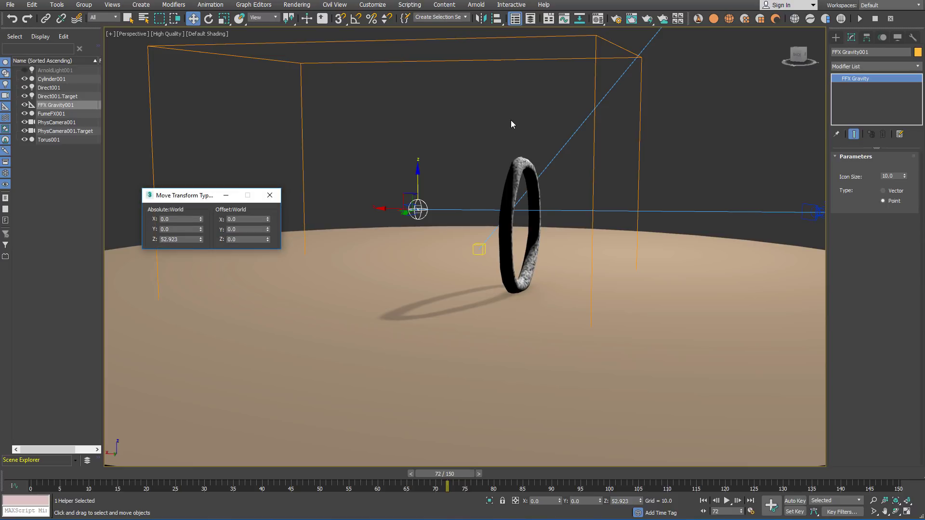
pyautogui.moveTo(187, 218); pyautogui.dragTo(149, 221)
pyautogui.write('94')
pyautogui.press('Tab')
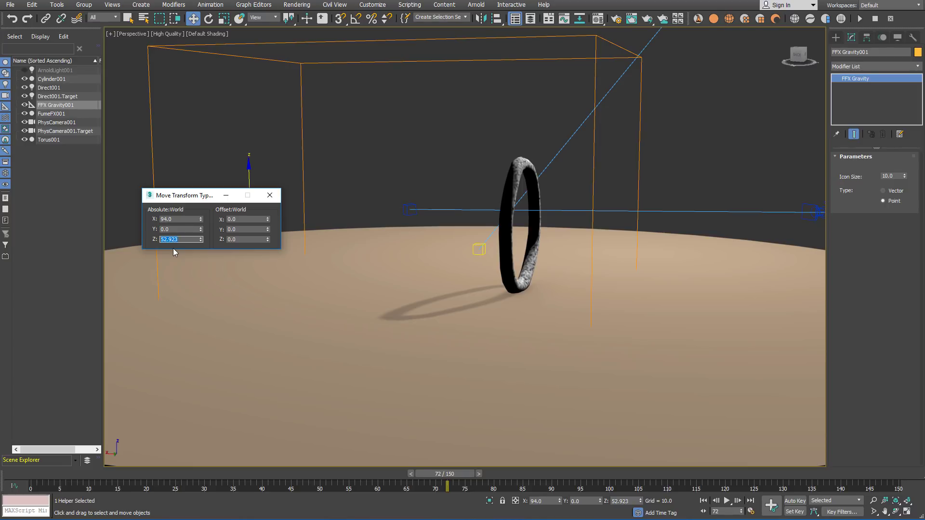
pyautogui.write('47')
pyautogui.press('Return')
pyautogui.click(274, 195)
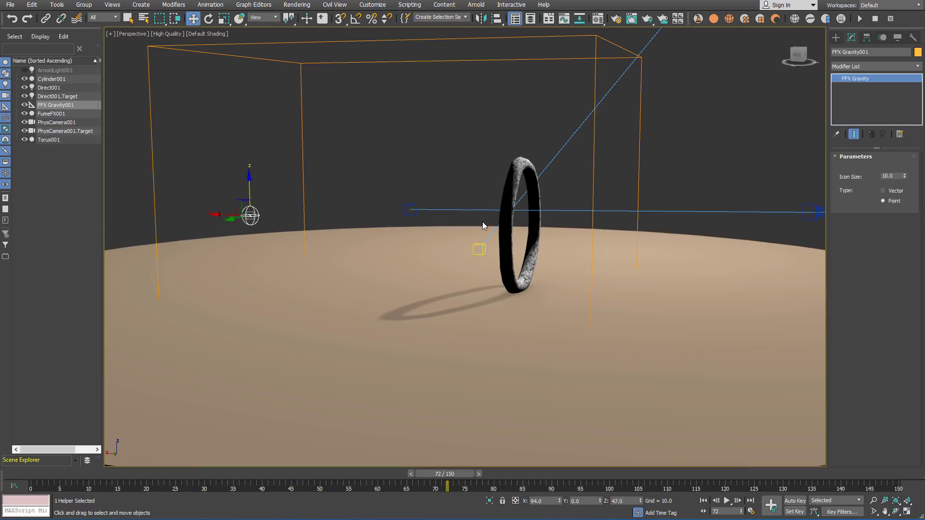
pyautogui.moveTo(652, 197)
pyautogui.keyDown('alt'); pyautogui.mouseDown(button='middle')
pyautogui.moveTo(586, 188)
pyautogui.moveTo(636, 205)
pyautogui.mouseUp(button='middle'); pyautogui.keyUp('alt')
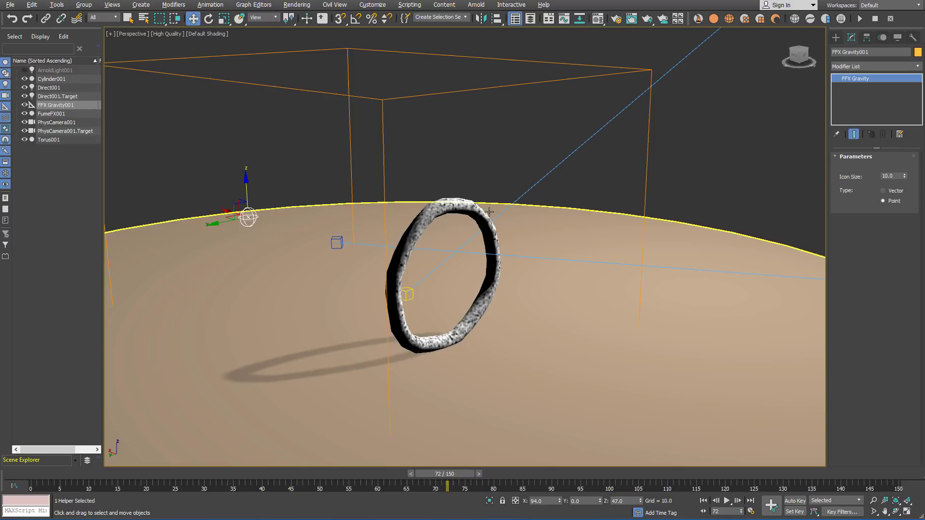
# Create an FFX Object Src on the torus and show FumeFX001's objects/sources list.
pyautogui.click(473, 207)
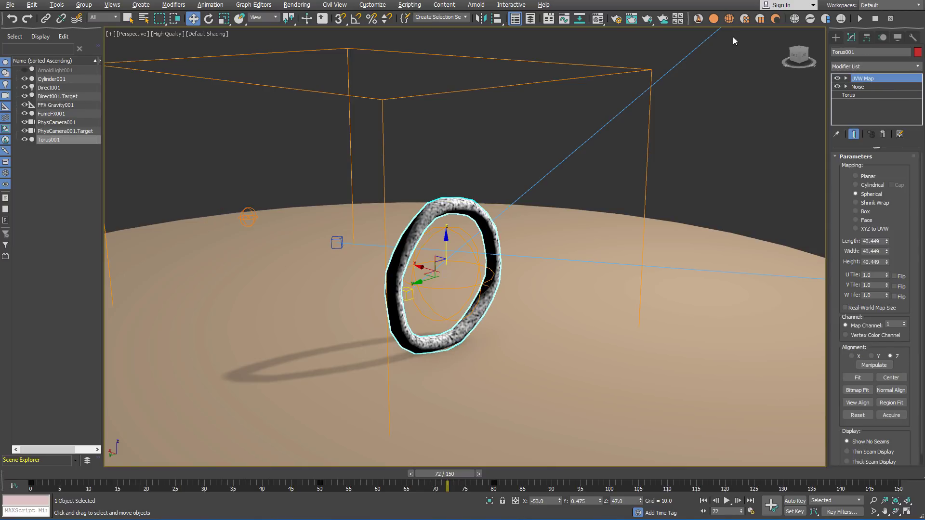
pyautogui.click(727, 20)
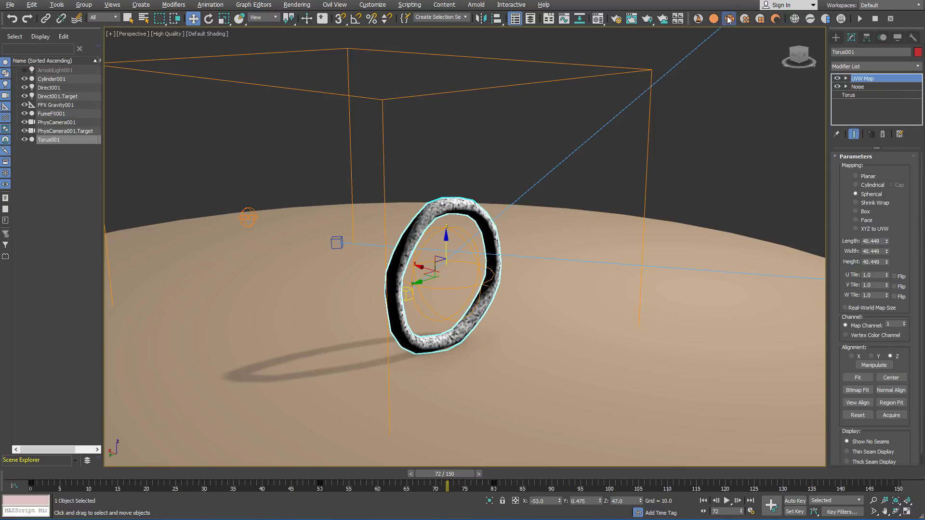
pyautogui.click(649, 135)
pyautogui.click(846, 174)
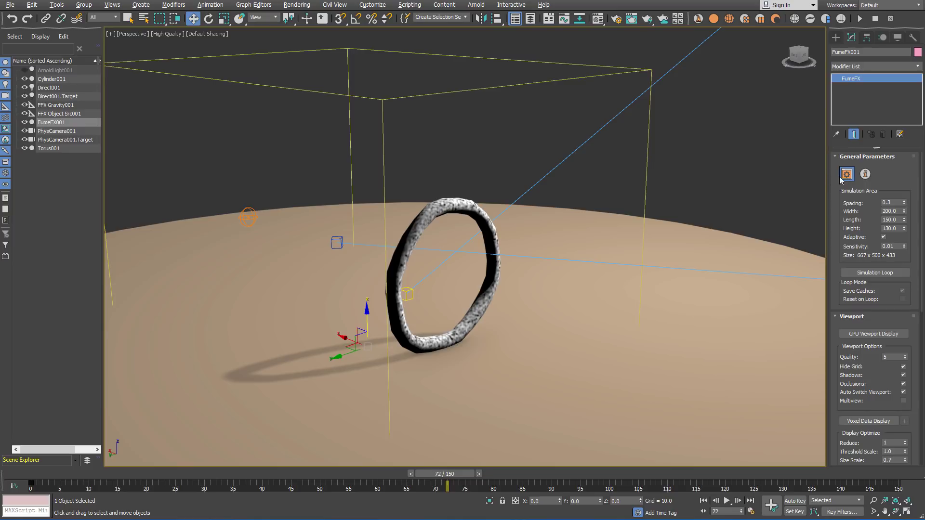
pyautogui.click(726, 104)
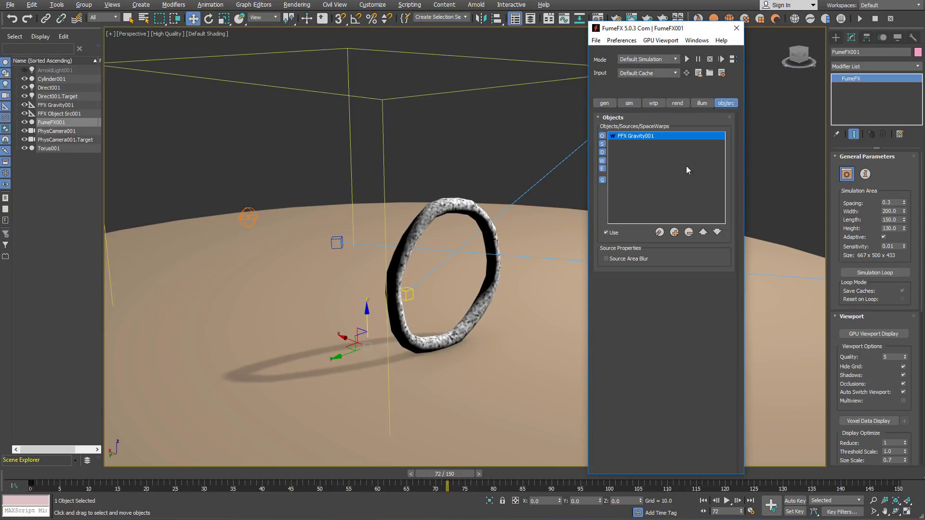
# Add FFX Object Src001 to FumeFX001's sources and display its Torus001 emitter parameters.
pyautogui.click(675, 232)
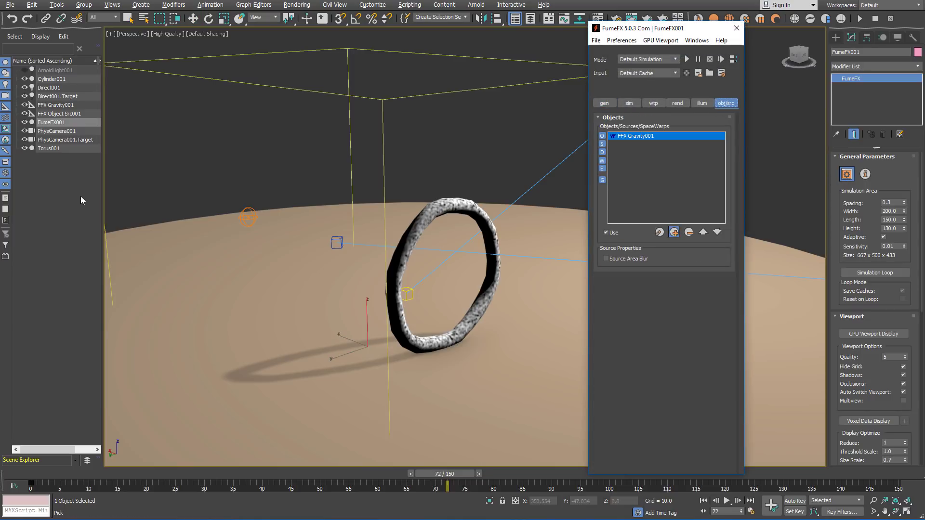
pyautogui.click(58, 113)
pyautogui.click(61, 114)
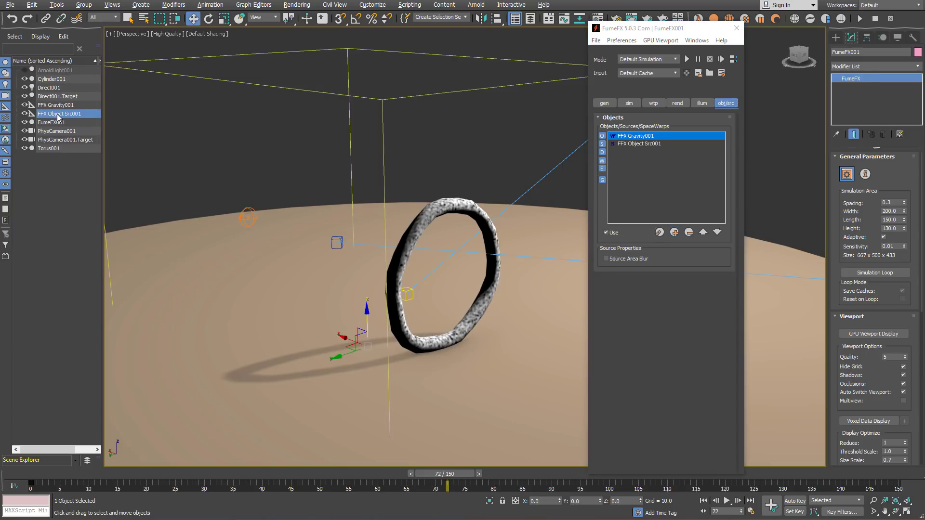
pyautogui.click(62, 124)
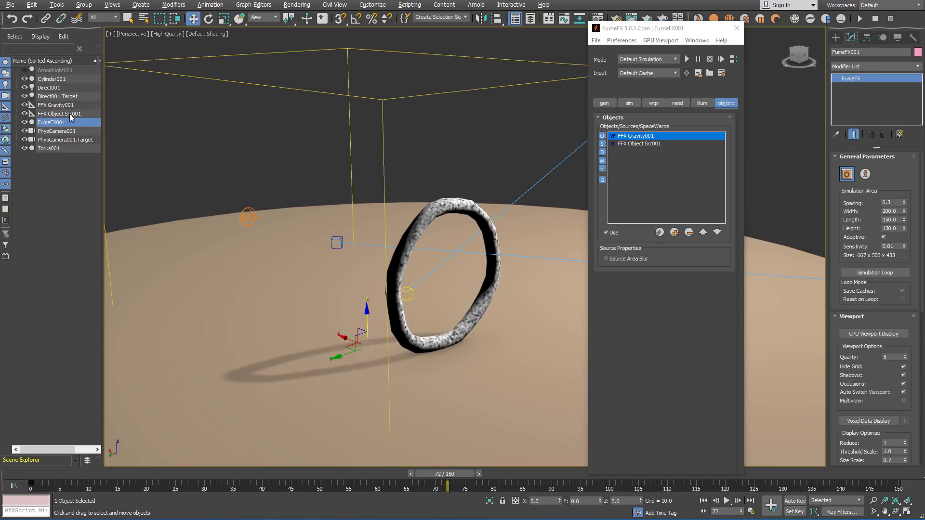
pyautogui.click(654, 146)
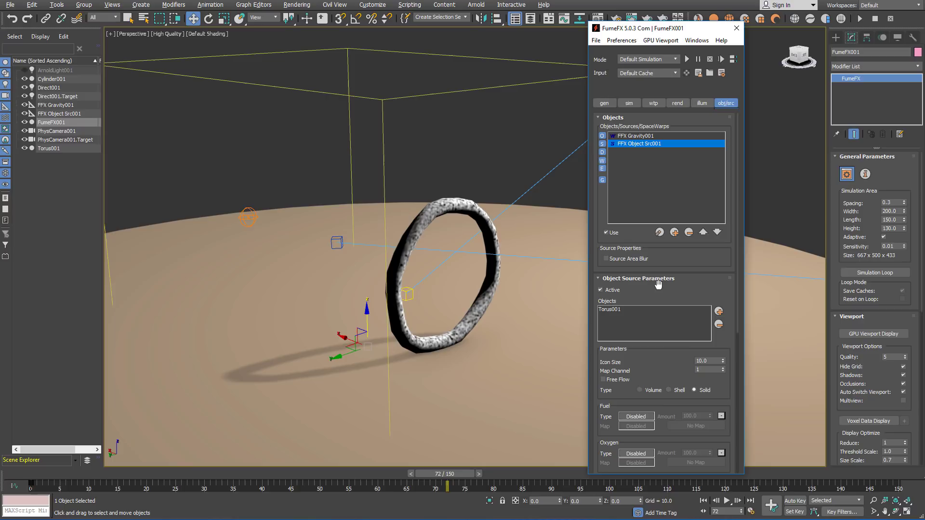
pyautogui.moveTo(677, 356); pyautogui.dragTo(677, 157)
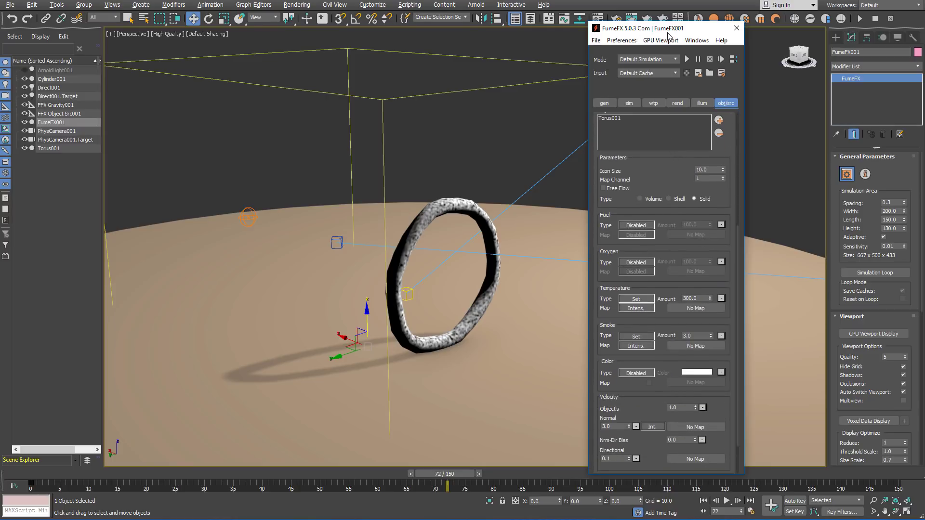
pyautogui.moveTo(678, 31); pyautogui.dragTo(693, 36)
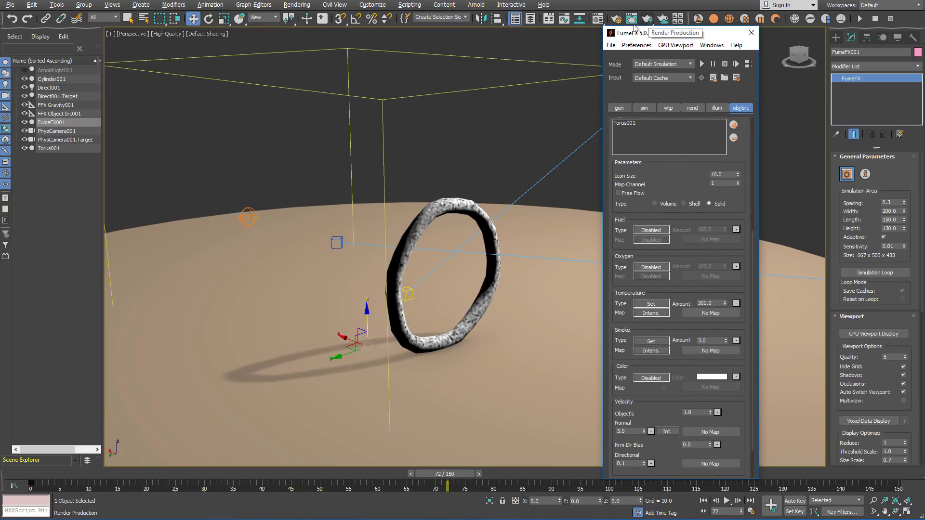
# Inspect the velmap turbulence (size 1.0) and tempmap fractal (size 5.0) Noise maps in the Material Editor.
pyautogui.click(598, 19)
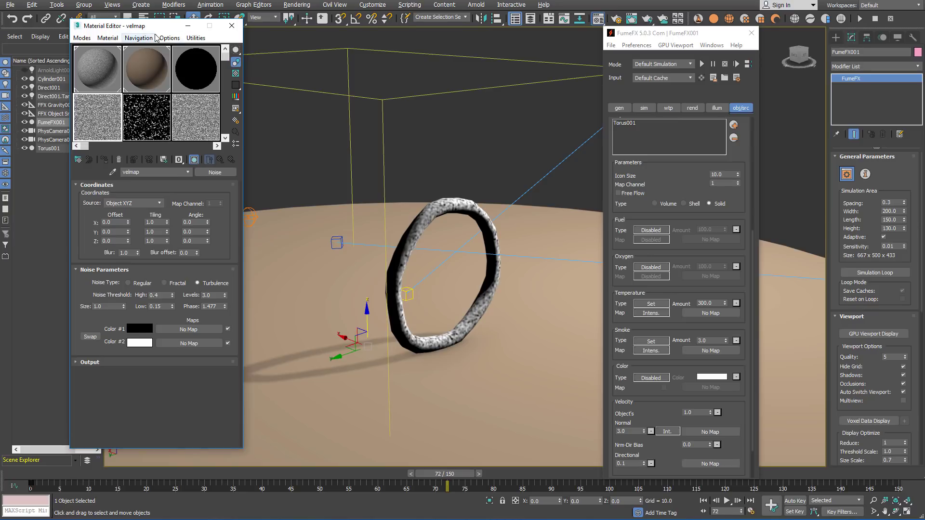
pyautogui.moveTo(159, 34); pyautogui.dragTo(296, 51)
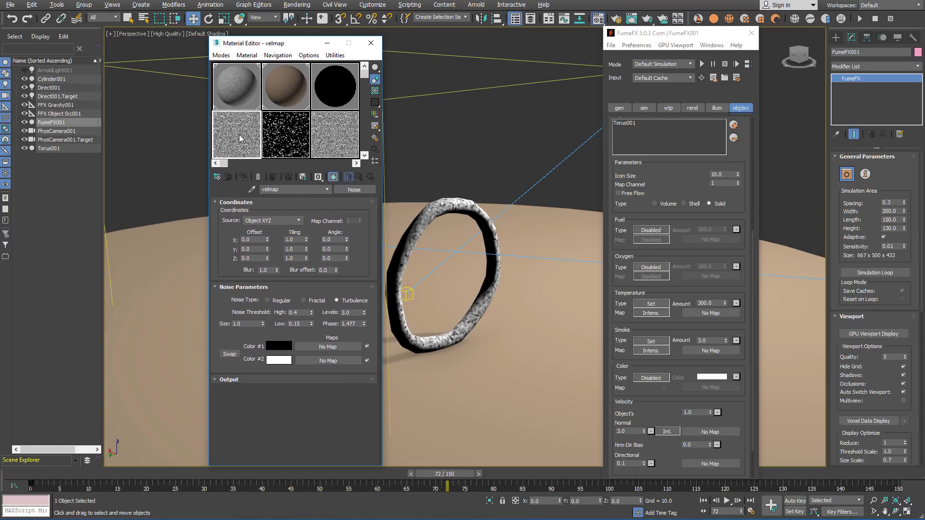
pyautogui.moveTo(714, 404); pyautogui.dragTo(713, 392)
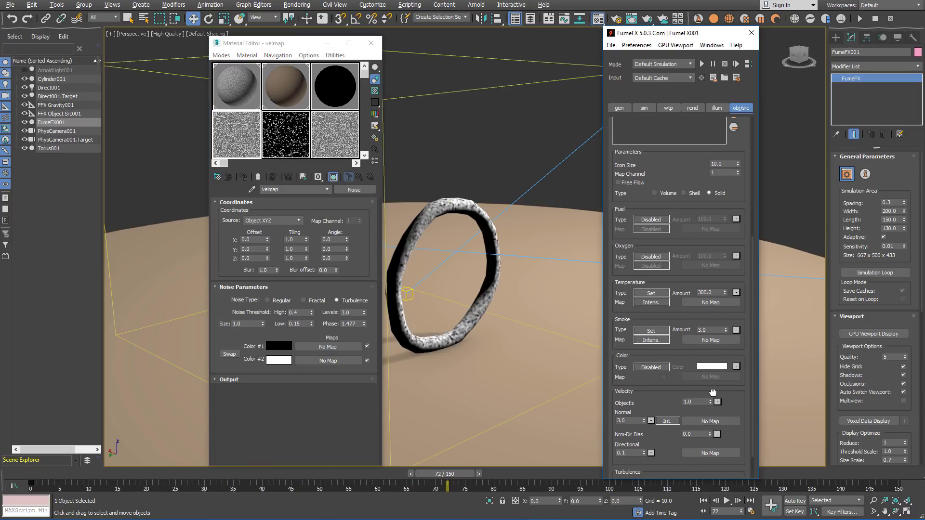
pyautogui.click(285, 134)
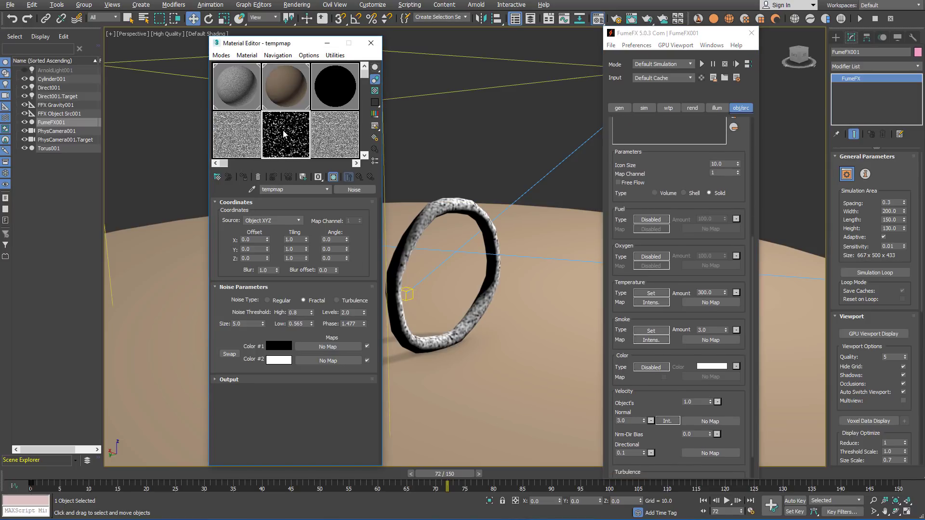
pyautogui.click(243, 134)
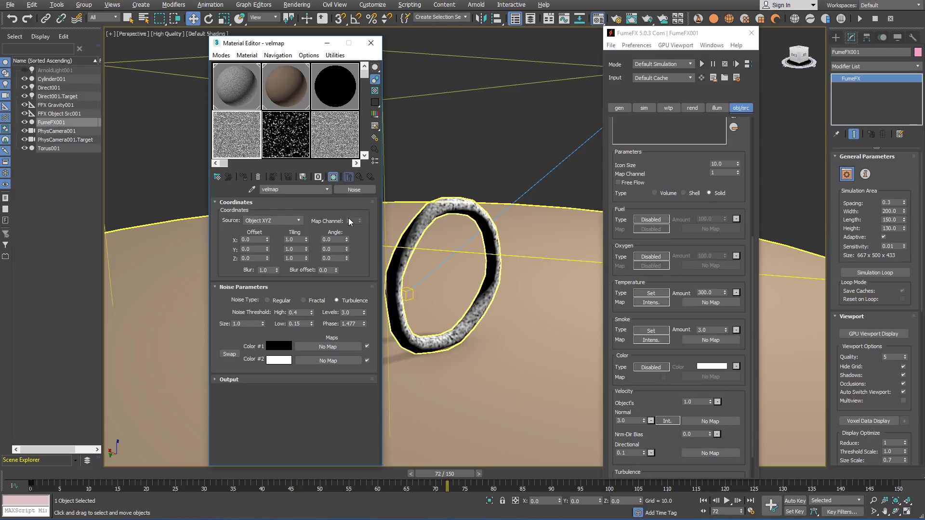
pyautogui.click(280, 139)
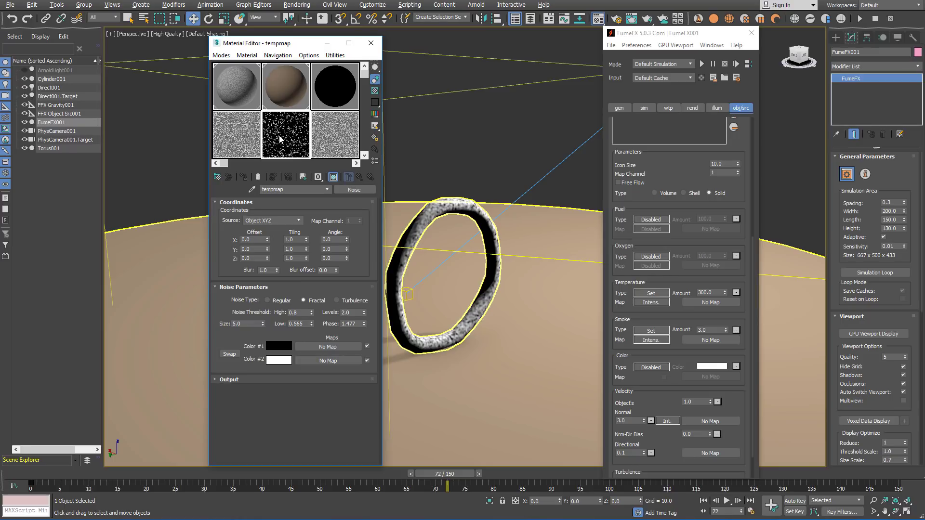
pyautogui.click(253, 141)
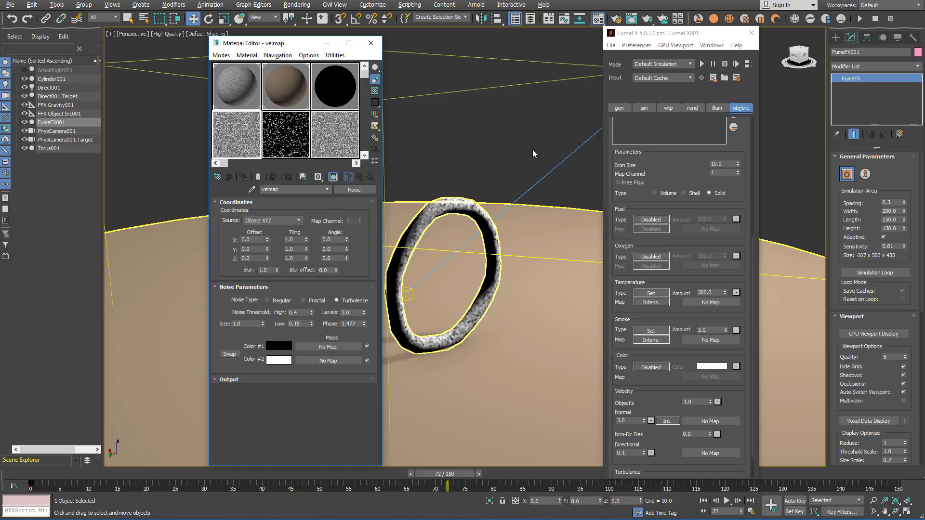
# Instance tempmap as the source's Temperature map and set the Smoke map to Disabled.
pyautogui.click(654, 222)
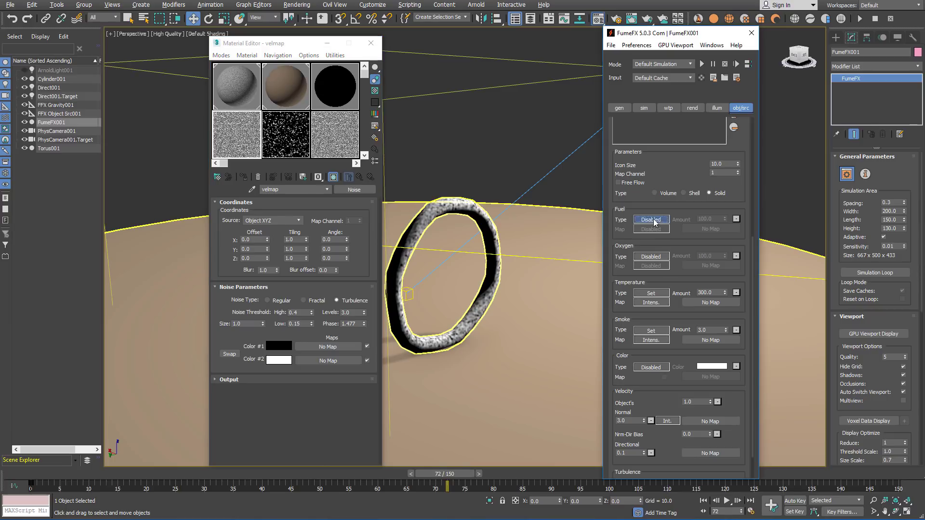
pyautogui.click(654, 222)
pyautogui.click(650, 212)
pyautogui.click(294, 155)
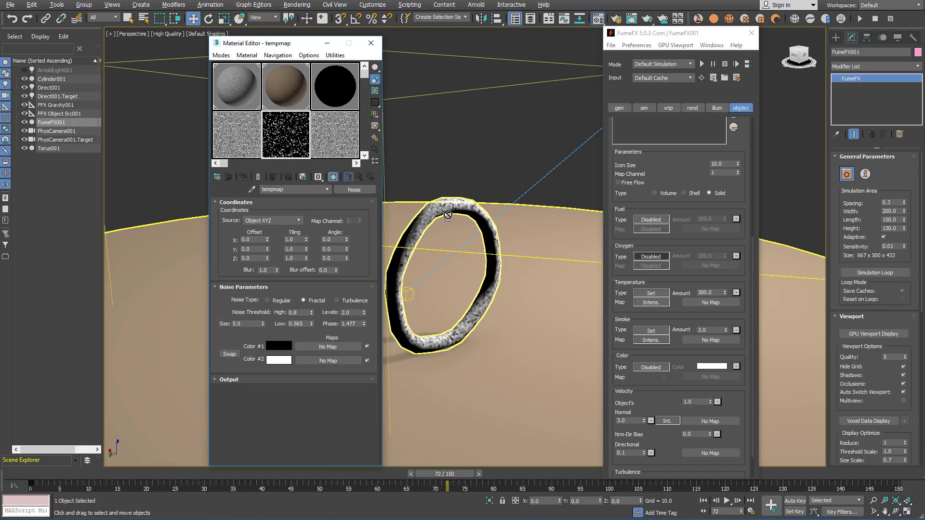
pyautogui.click(704, 302)
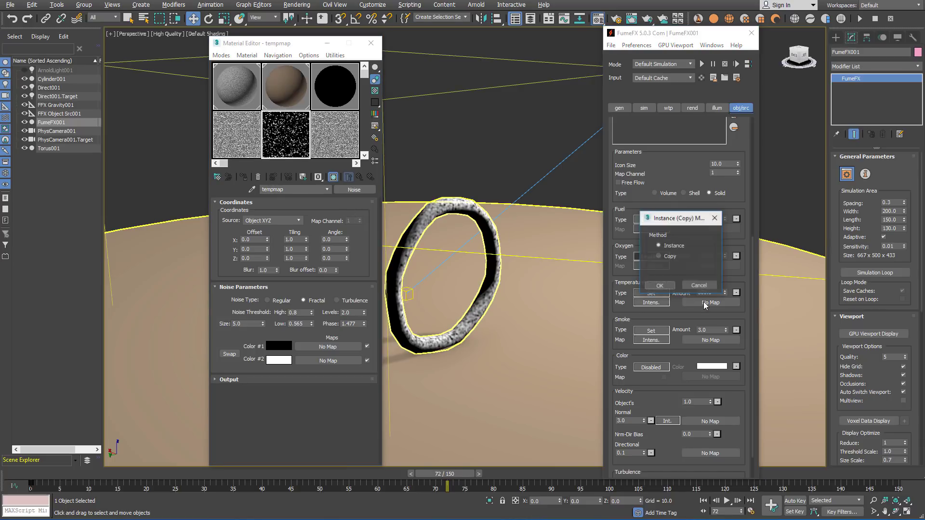
pyautogui.click(678, 294)
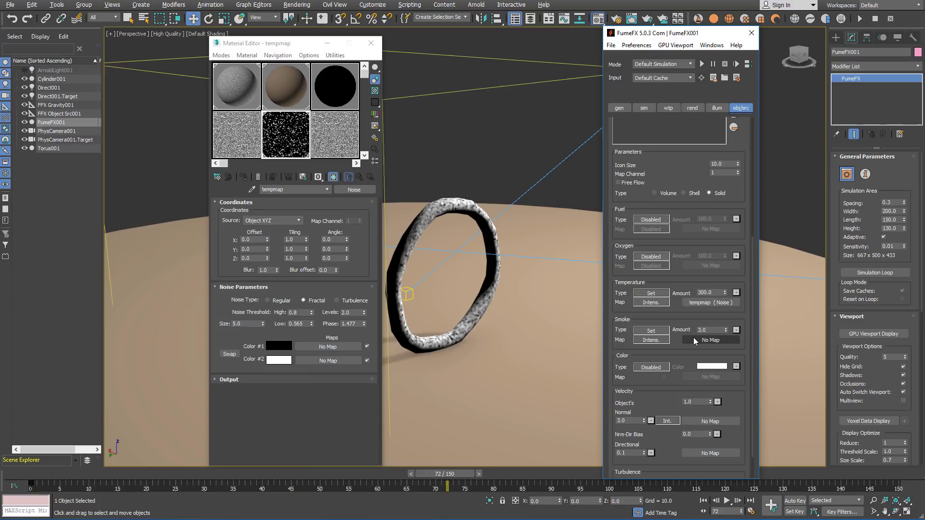
pyautogui.click(651, 340)
pyautogui.click(675, 347)
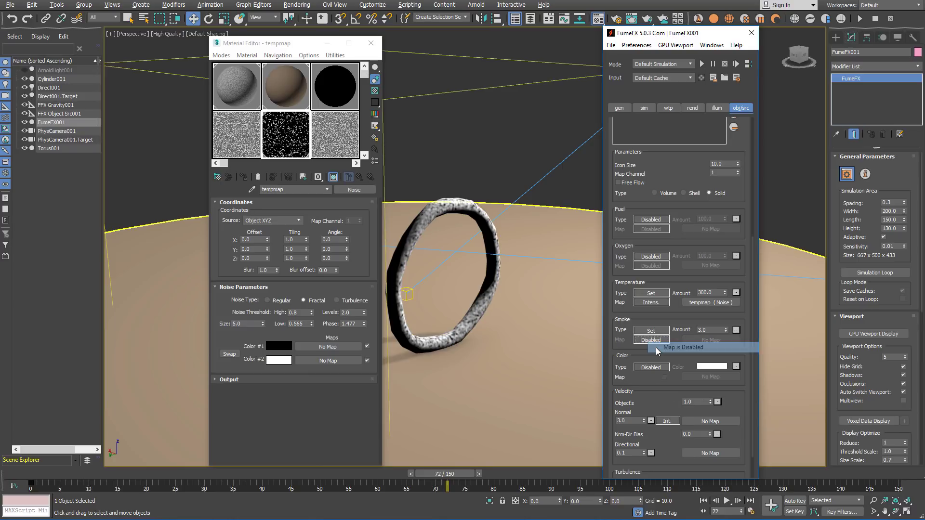
# Assign velmap as the Velocity Normal map, sourced from its intensity.
pyautogui.moveTo(705, 318); pyautogui.dragTo(705, 283)
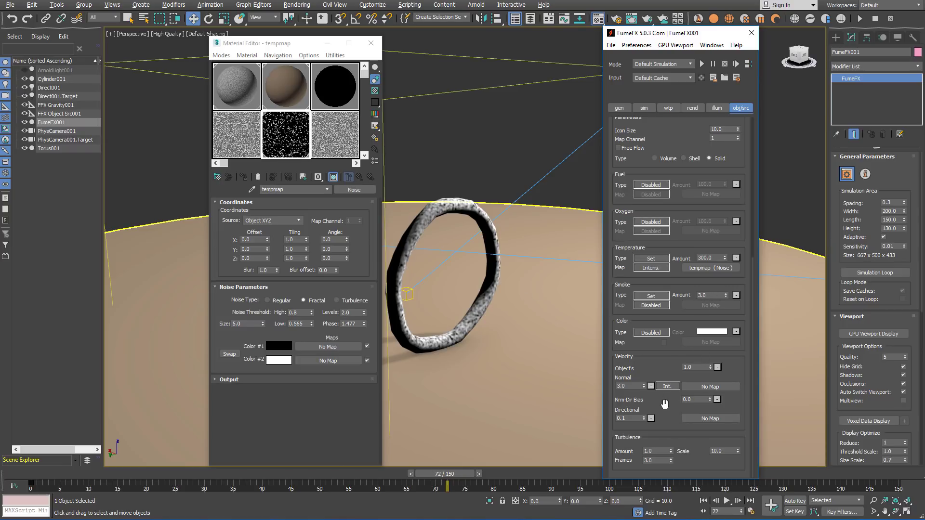
pyautogui.click(636, 386)
pyautogui.moveTo(263, 144); pyautogui.dragTo(720, 387)
pyautogui.click(660, 289)
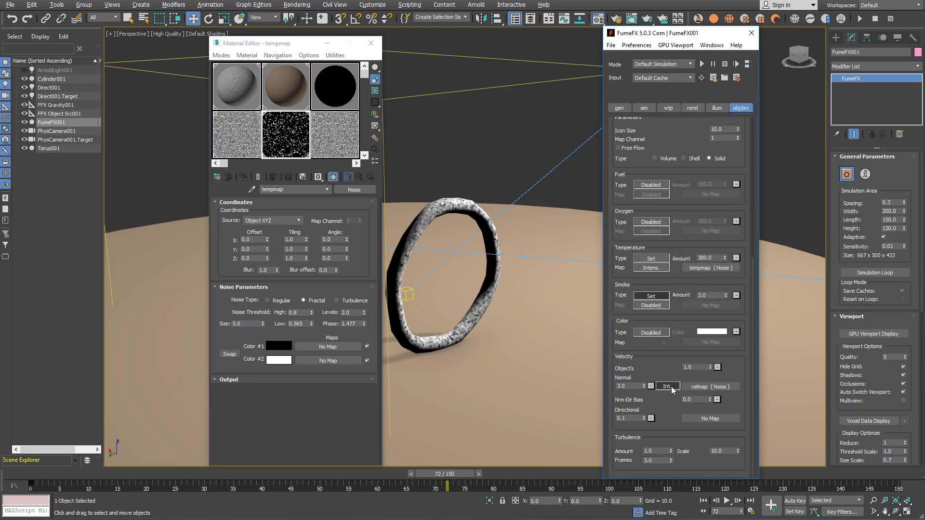
pyautogui.click(673, 389)
pyautogui.click(713, 437)
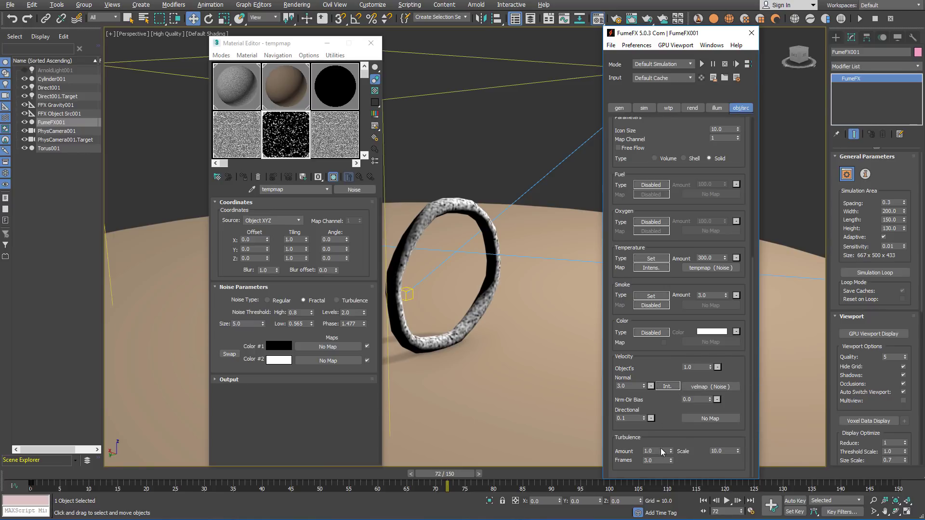
# Set the source's Turbulence Scale to 5.0.
pyautogui.moveTo(660, 451); pyautogui.dragTo(617, 451)
pyautogui.press('Tab')
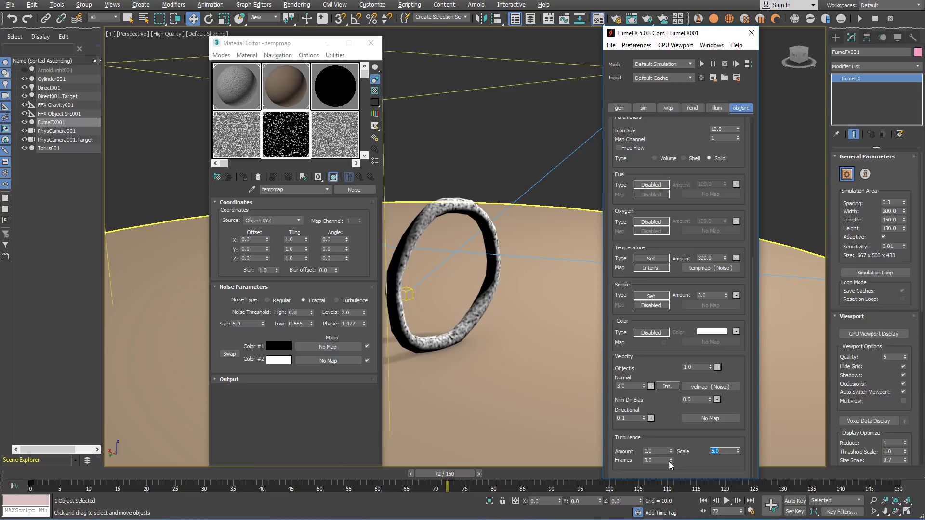
pyautogui.click(661, 459)
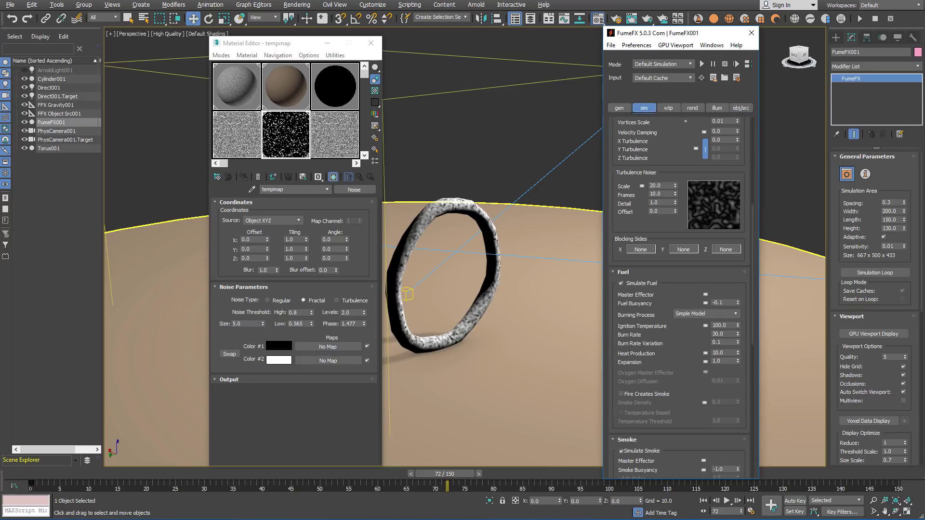
# Enter 0.04 for X Turbulence in FumeFX001's System simulation settings.
pyautogui.scroll(4, 689, 176)
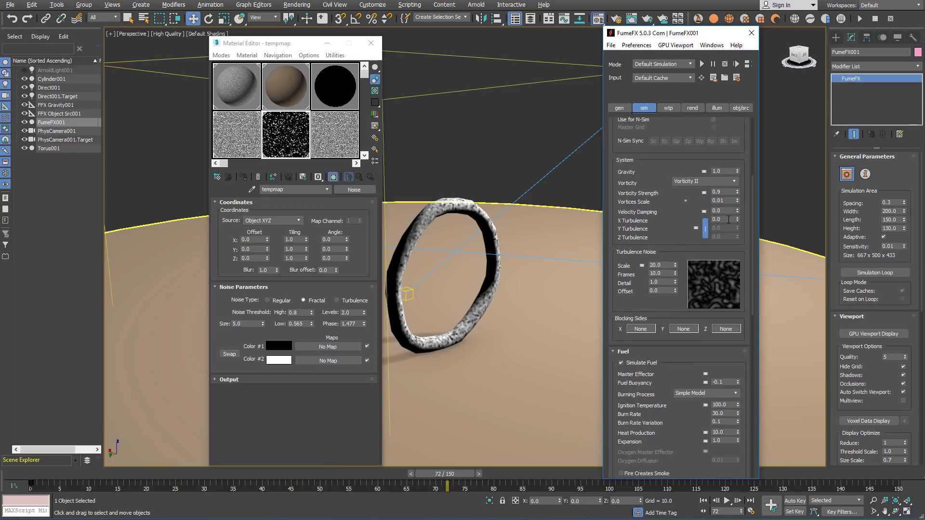
pyautogui.click(728, 220)
pyautogui.write('4')
pyautogui.press('Return')
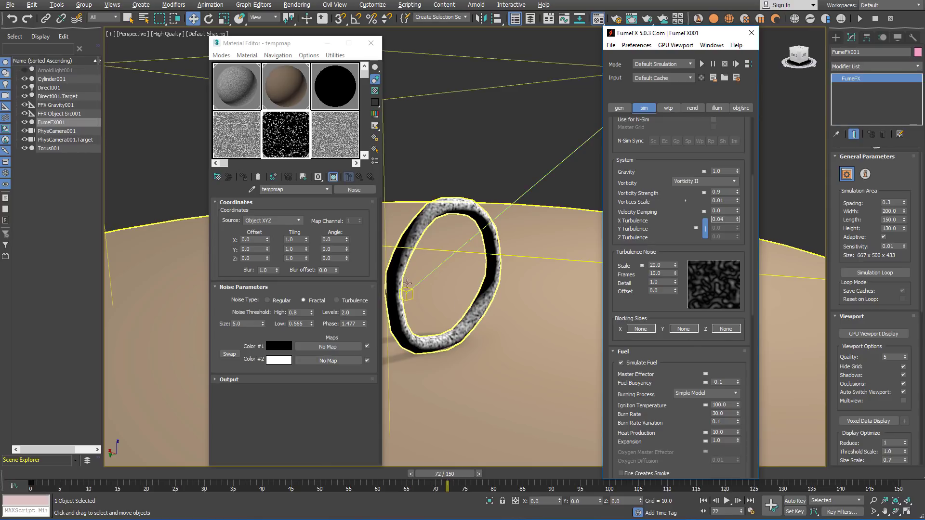
# Close the Material Editor, add an Effector to FumeFX001's sources, and select FFX Effector001.
pyautogui.click(371, 43)
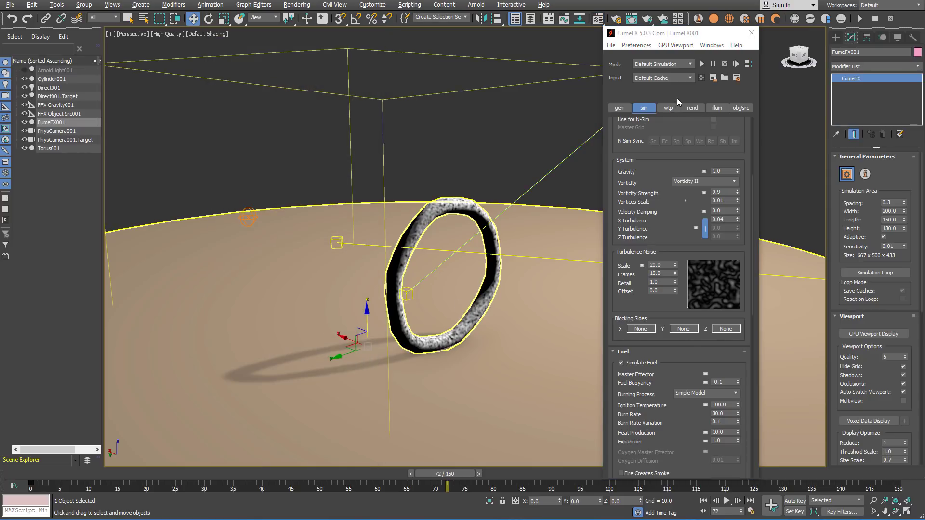
pyautogui.click(745, 109)
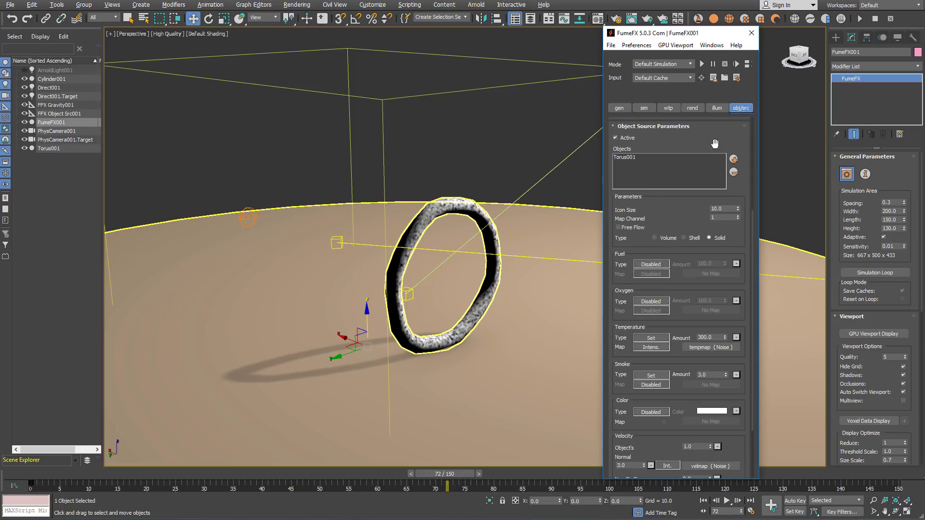
pyautogui.click(689, 237)
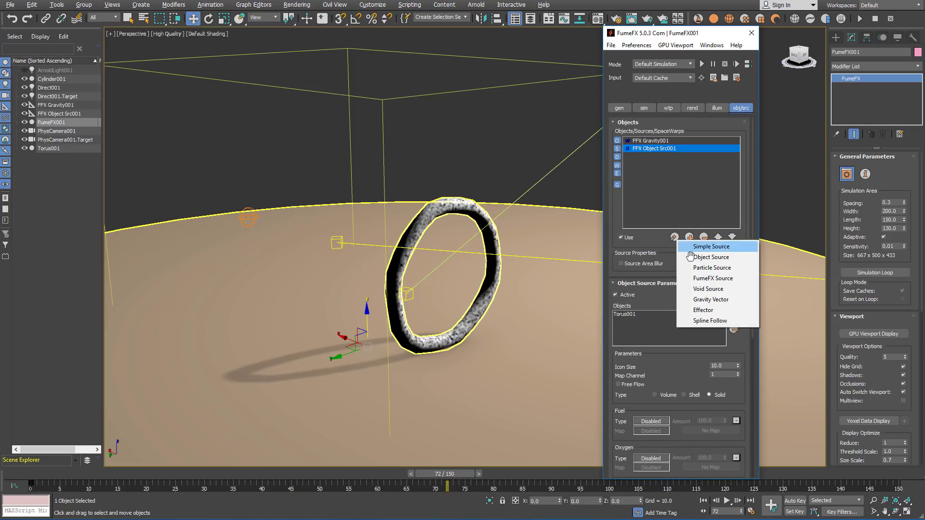
pyautogui.click(705, 310)
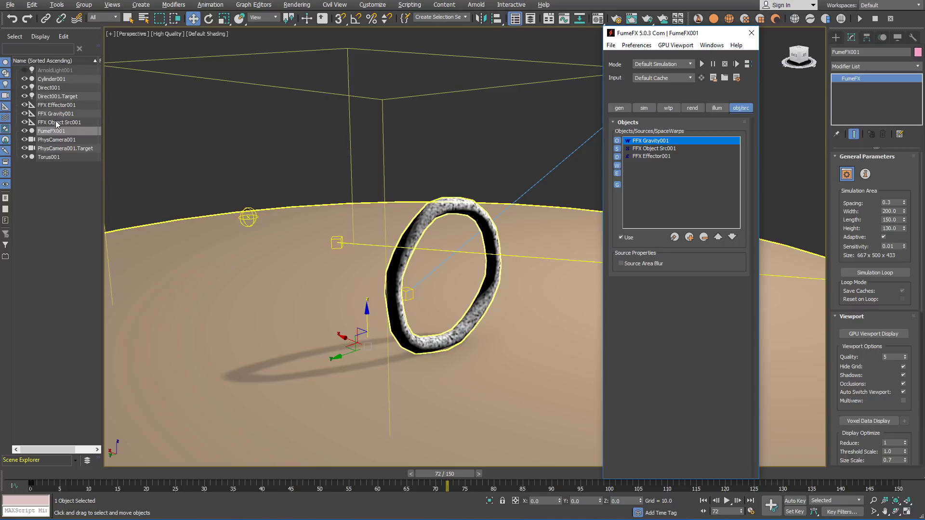
pyautogui.click(57, 105)
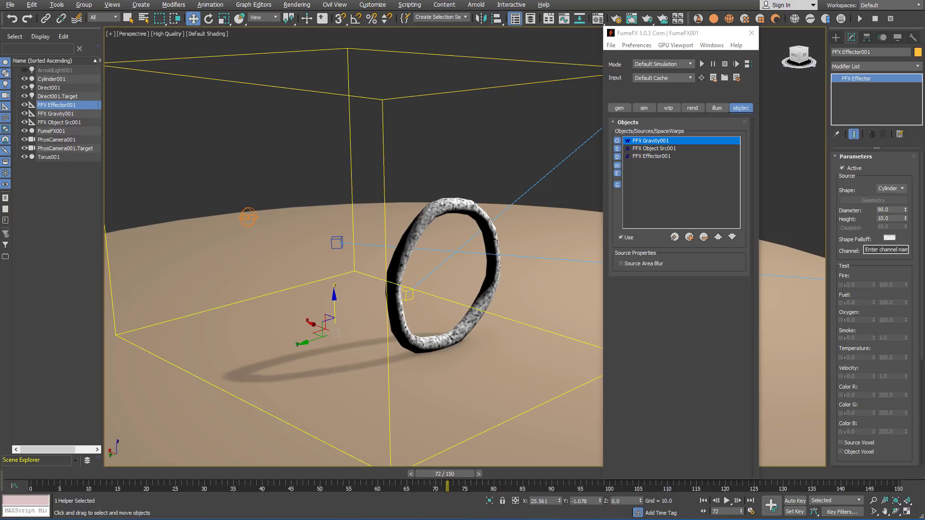
pyautogui.click(676, 36)
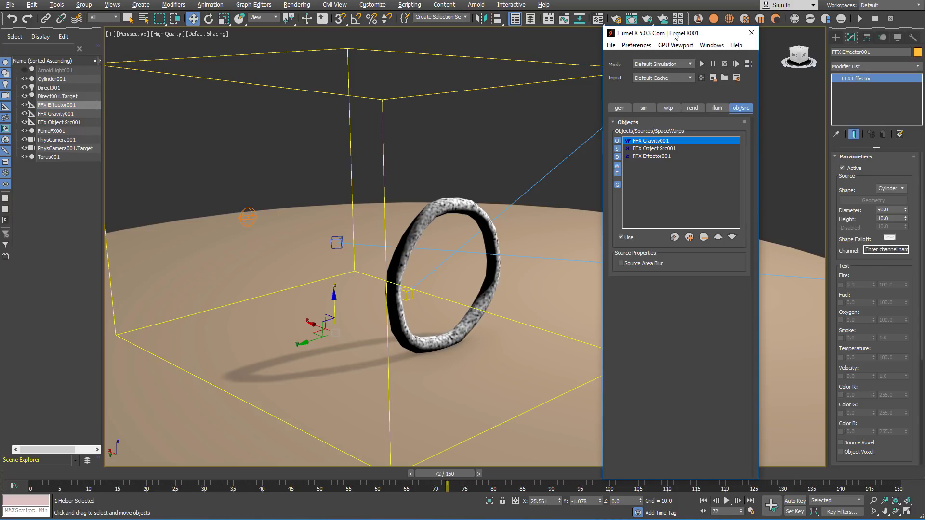
# Move FFX Effector001 to X -53, Y 0, Z 47 with the Transform Type-In.
pyautogui.press('F12')
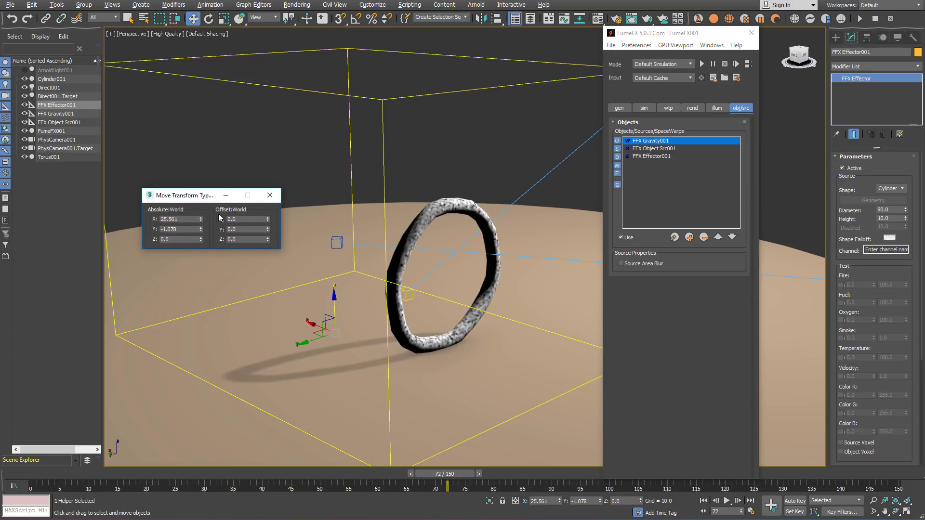
pyautogui.doubleClick(189, 219)
pyautogui.write('-53')
pyautogui.press('Tab')
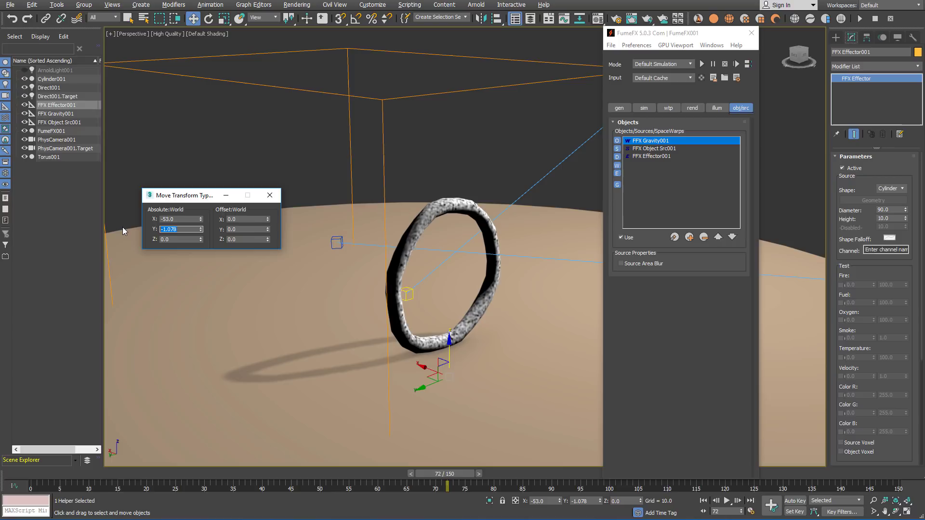
pyautogui.write('0')
pyautogui.press('Tab')
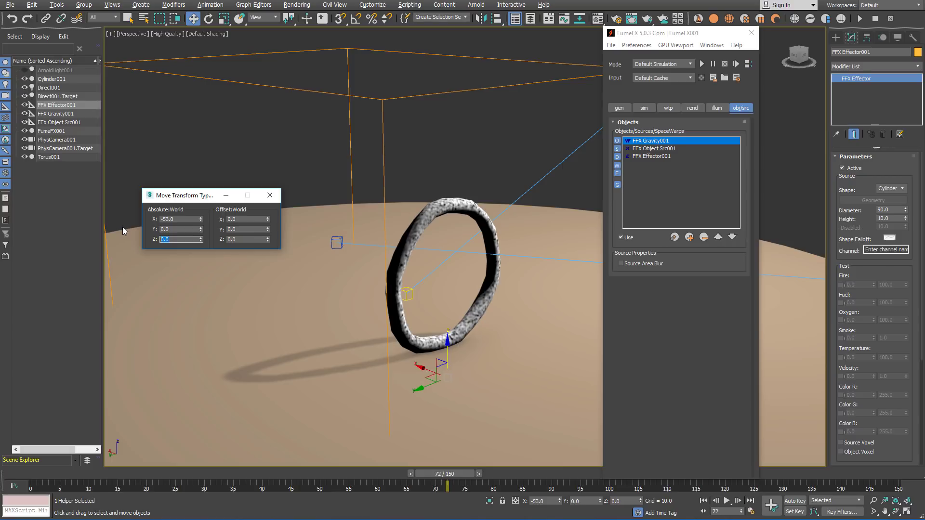
pyautogui.write('47')
pyautogui.press('Return')
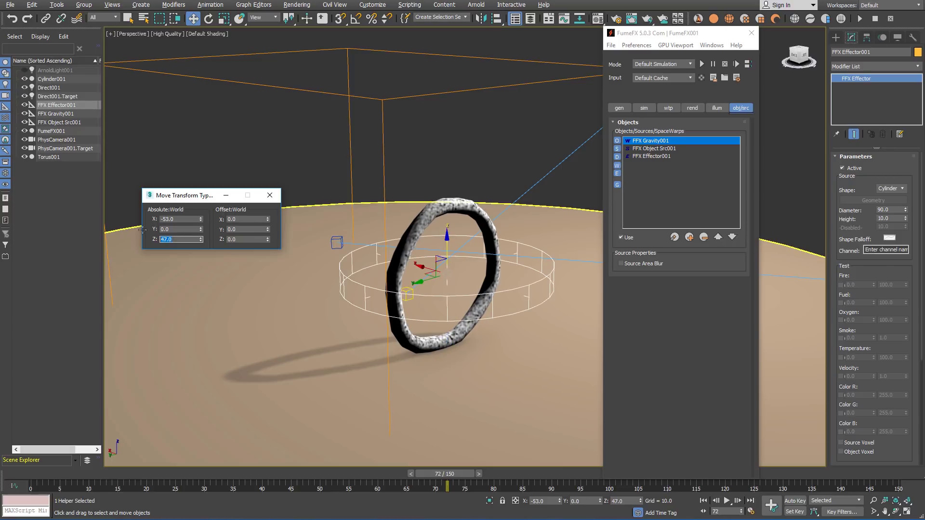
# Rotate the effector -90° on Y so the cylinder stands upright around the ring.
pyautogui.click(208, 18)
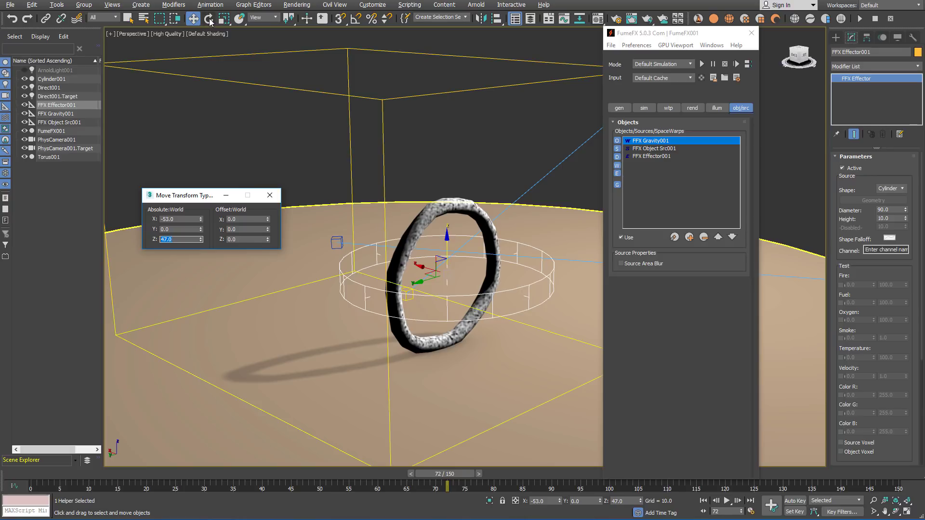
pyautogui.click(190, 217)
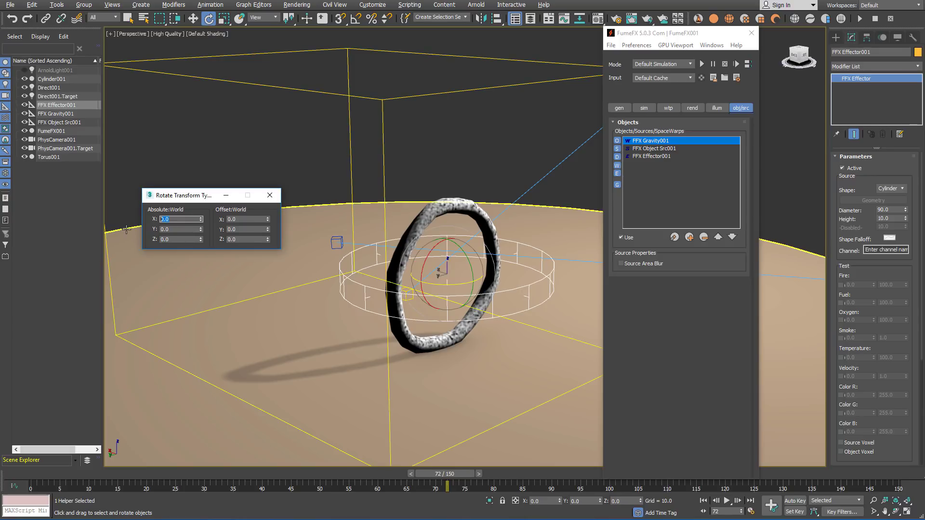
pyautogui.press('Tab')
pyautogui.write('-90')
pyautogui.press('Return')
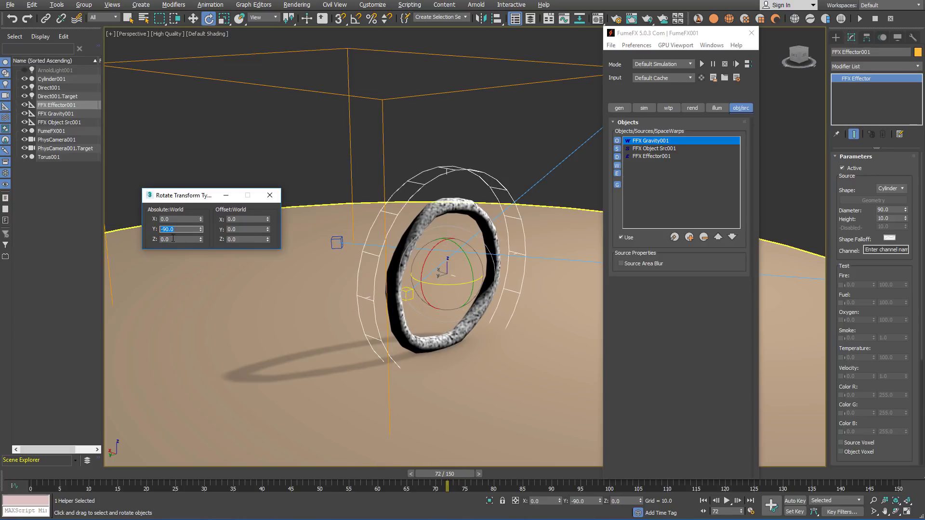
pyautogui.click(270, 195)
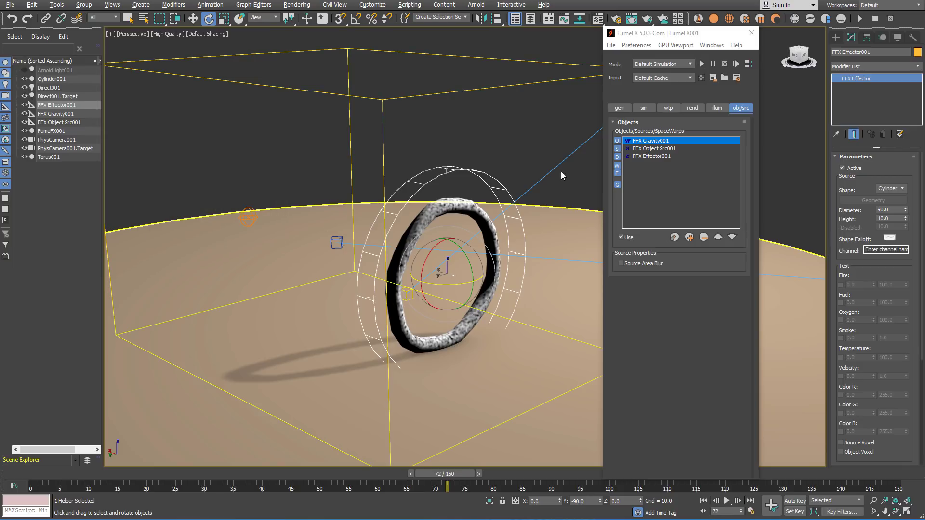
pyautogui.press('w')
pyautogui.click(665, 157)
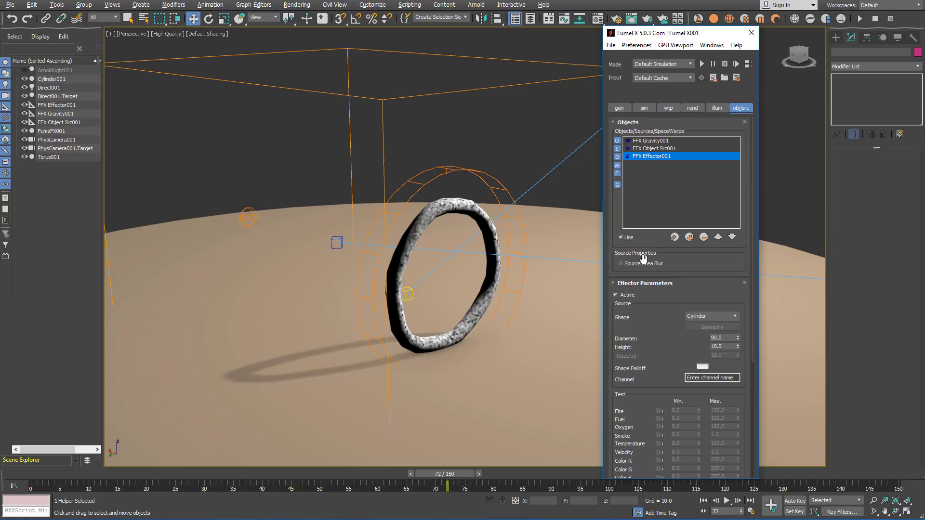
# Name the effector's channel 'turb', keeping Multiply output with a 4.0, 4.0, 4.0 vector.
pyautogui.moveTo(691, 338); pyautogui.dragTo(675, 185)
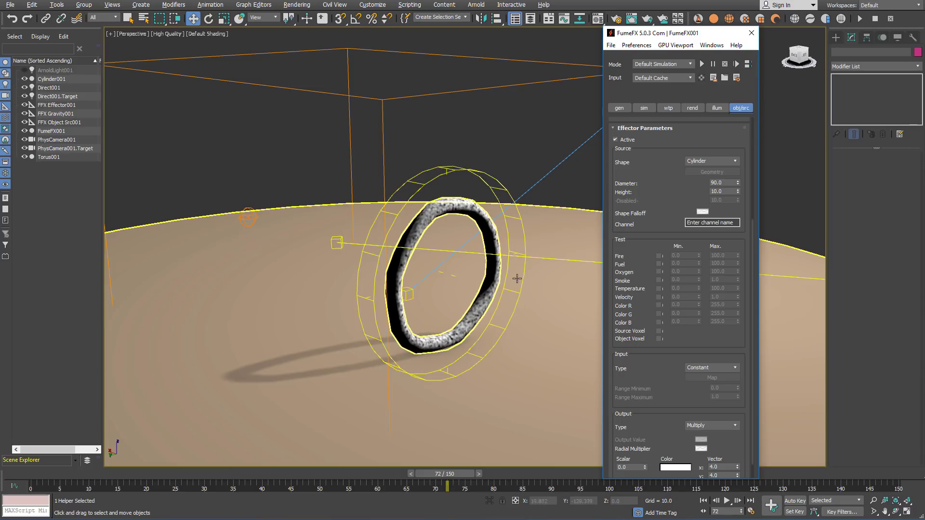
pyautogui.doubleClick(722, 182)
pyautogui.click(716, 221)
pyautogui.write('turb')
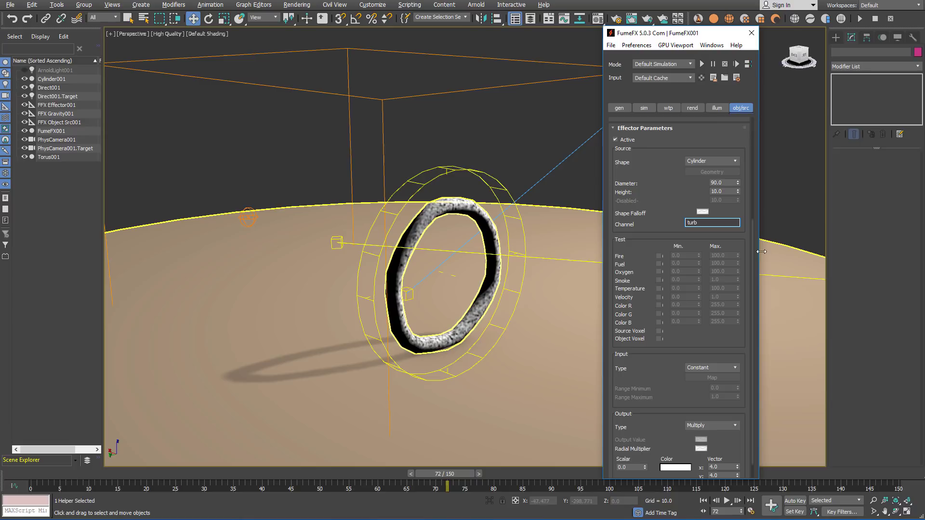
pyautogui.moveTo(675, 415); pyautogui.dragTo(674, 282)
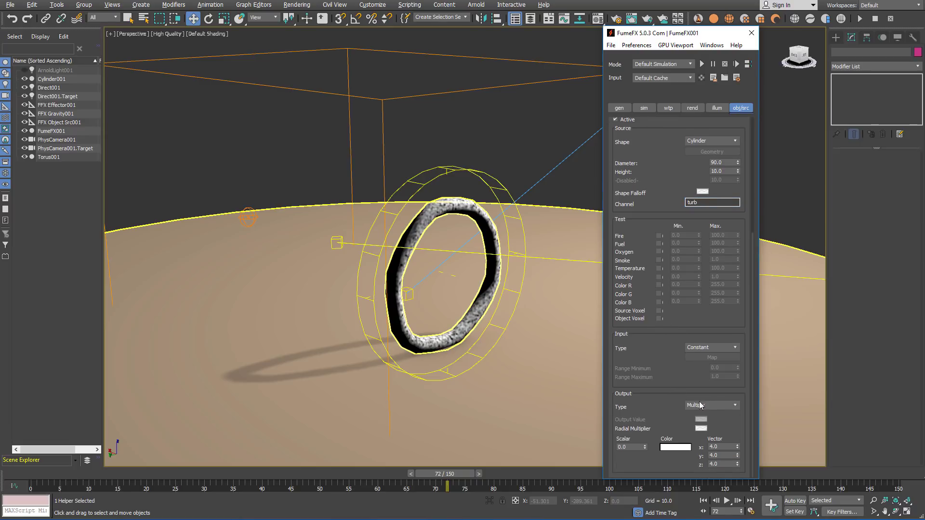
pyautogui.click(734, 407)
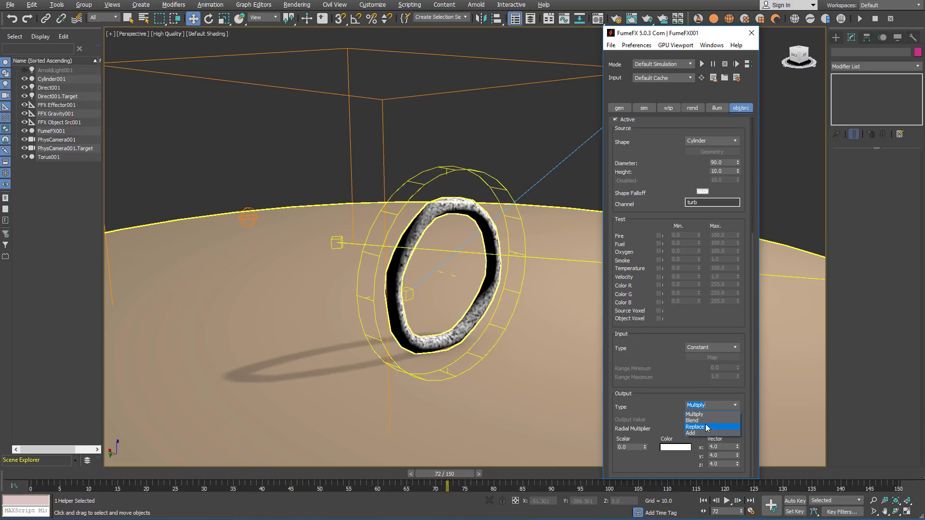
pyautogui.click(707, 423)
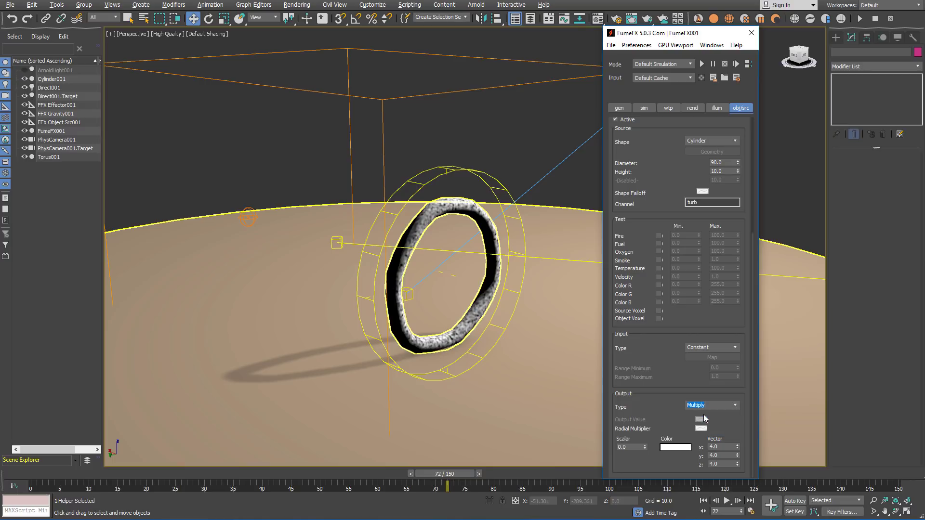
pyautogui.click(722, 447)
pyautogui.press('Tab')
pyautogui.press('Tab')
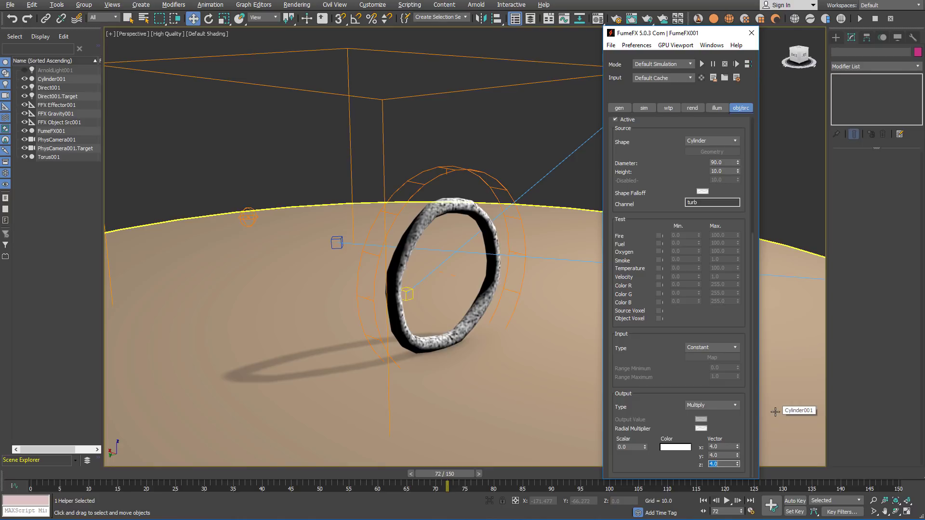
# Enable Y Turbulence on the sim tab and connect it to FFX Effector001's turb channel.
pyautogui.click(647, 111)
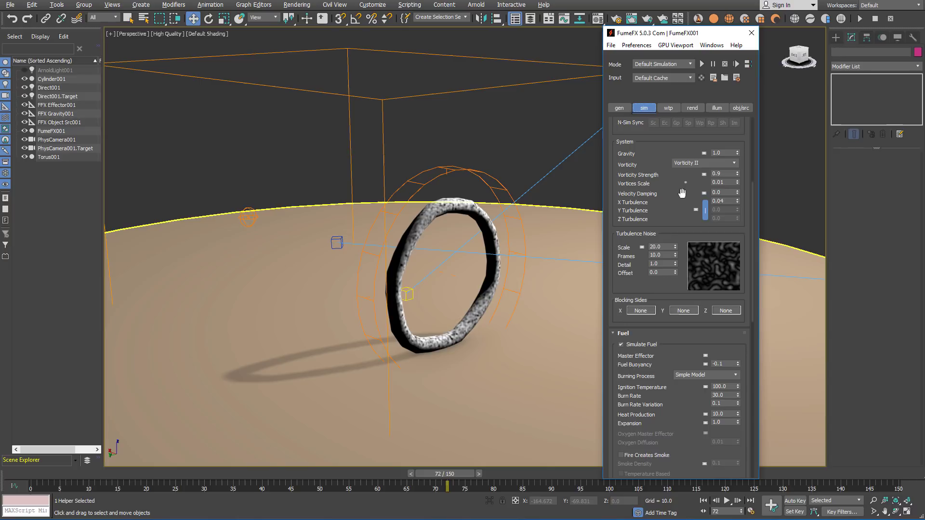
pyautogui.scroll(1, 689, 224)
pyautogui.rightClick(695, 238)
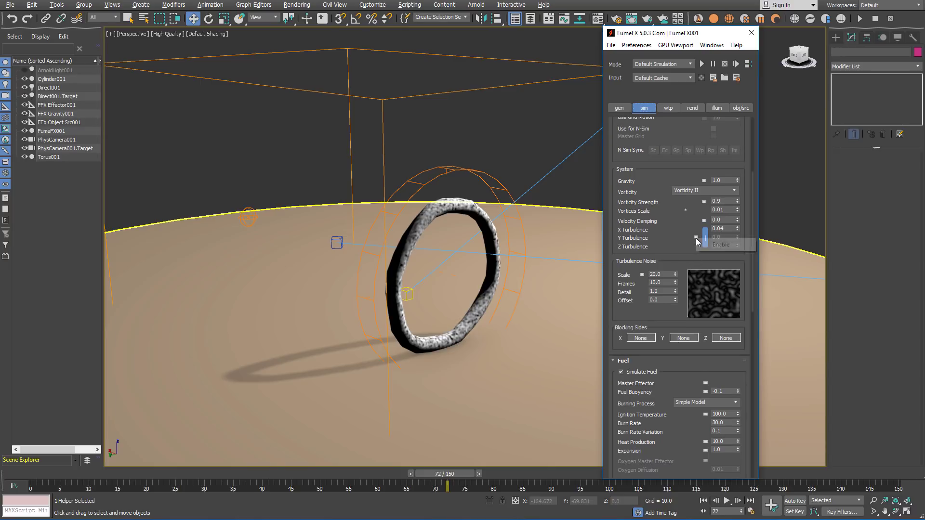
pyautogui.click(718, 245)
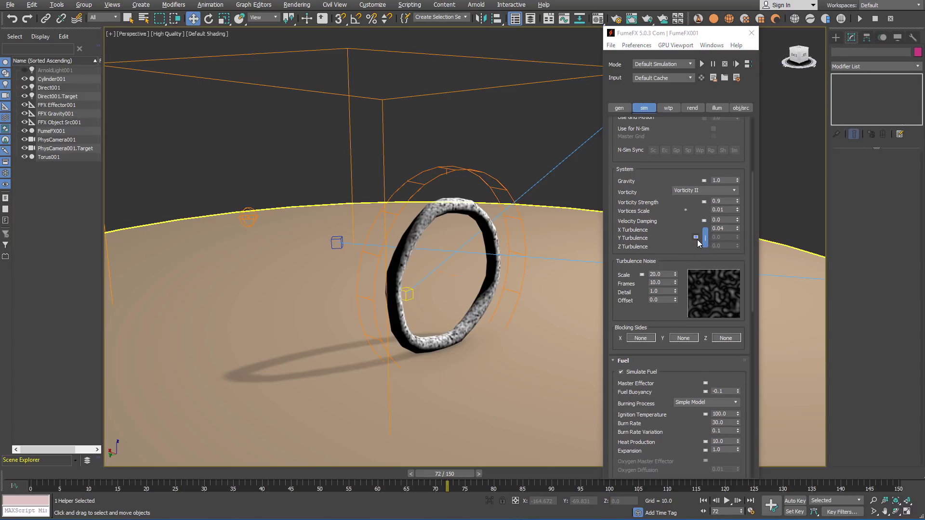
pyautogui.click(784, 86)
pyautogui.click(795, 94)
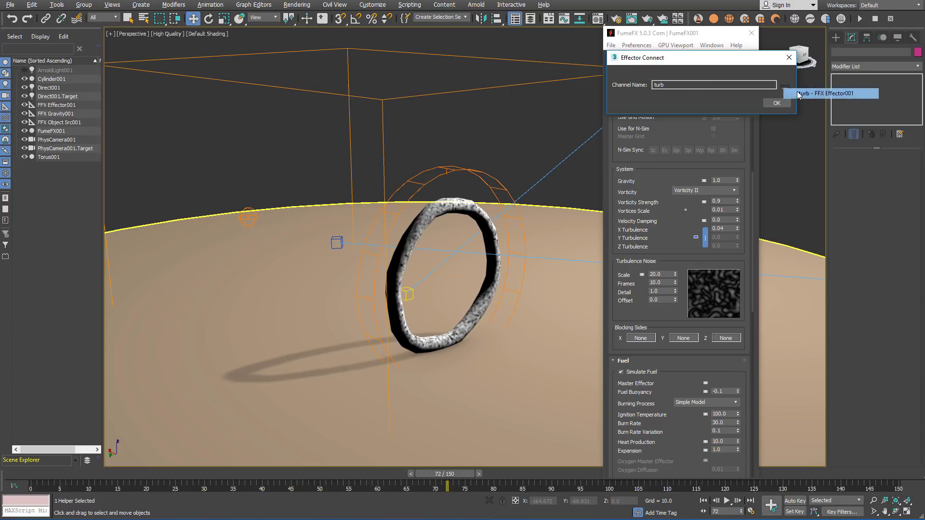
# Confirm the turb connection and set turbulence noise scale 5 and detail 4.
pyautogui.click(777, 104)
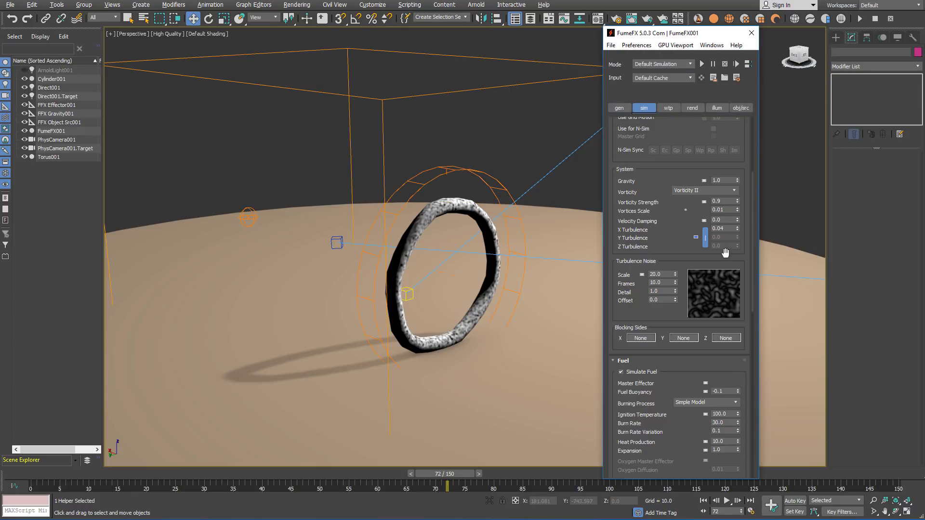
pyautogui.moveTo(720, 266); pyautogui.dragTo(719, 241)
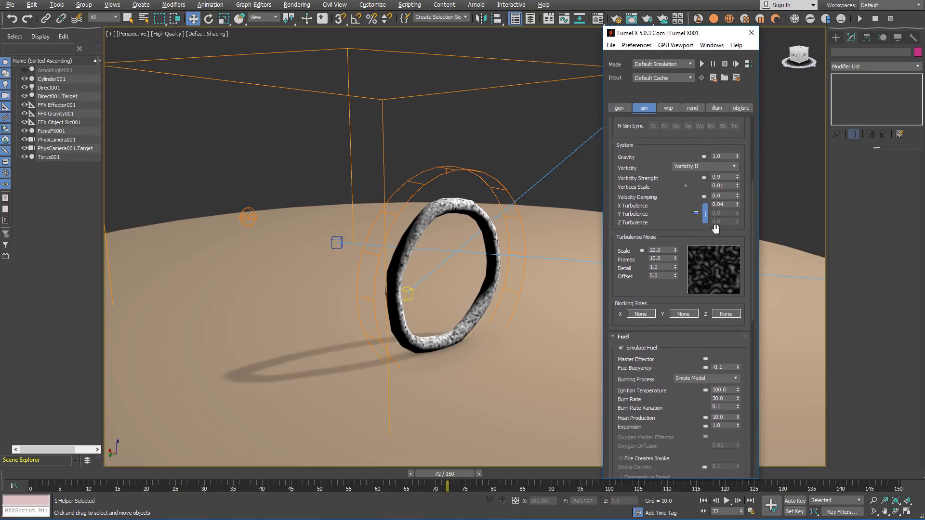
pyautogui.click(659, 250)
pyautogui.write('5')
pyautogui.press('Return')
pyautogui.click(667, 261)
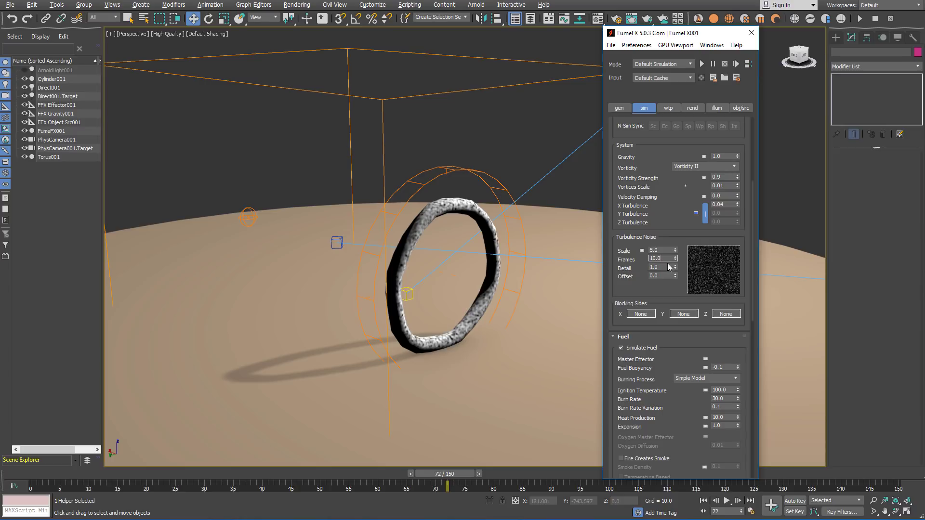
pyautogui.click(669, 267)
pyautogui.write('4')
pyautogui.press('Return')
# Switch off Simulate Fuel and collapse the Fuel rollout.
pyautogui.moveTo(700, 349); pyautogui.dragTo(700, 185)
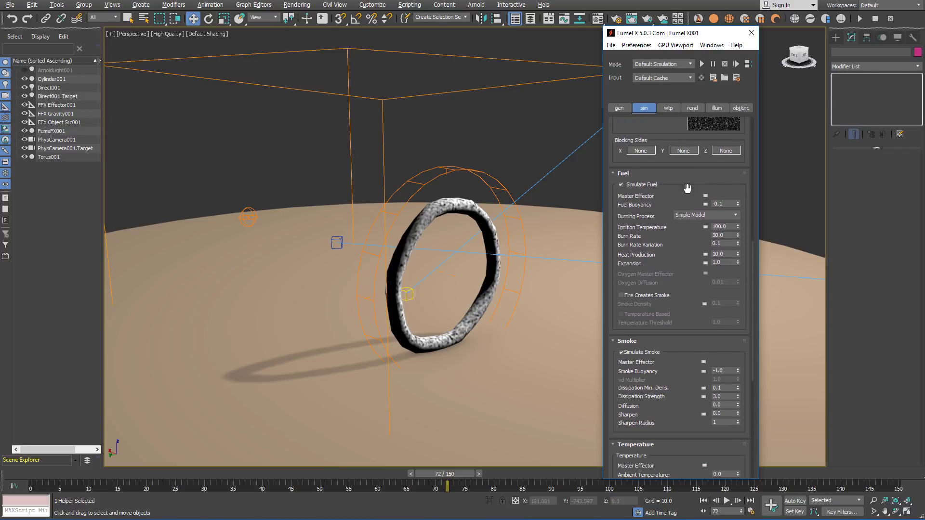
pyautogui.click(620, 184)
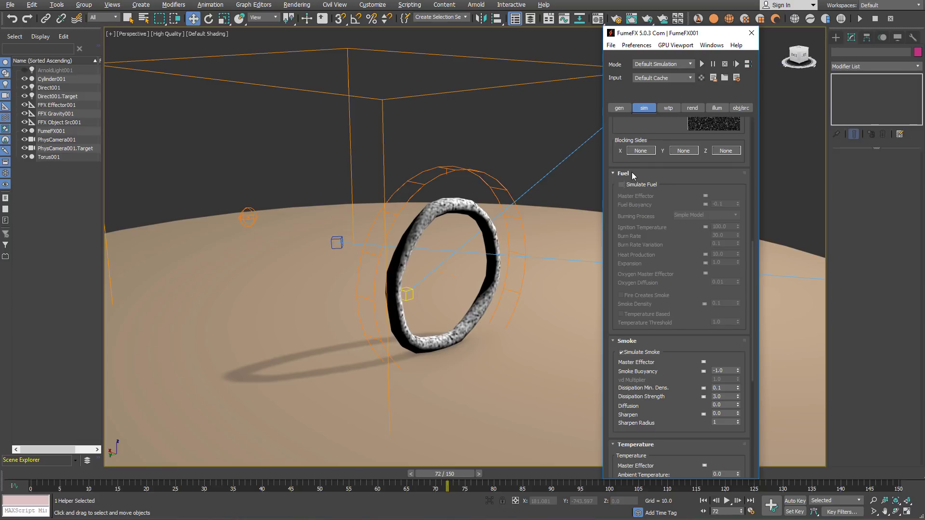
pyautogui.click(625, 173)
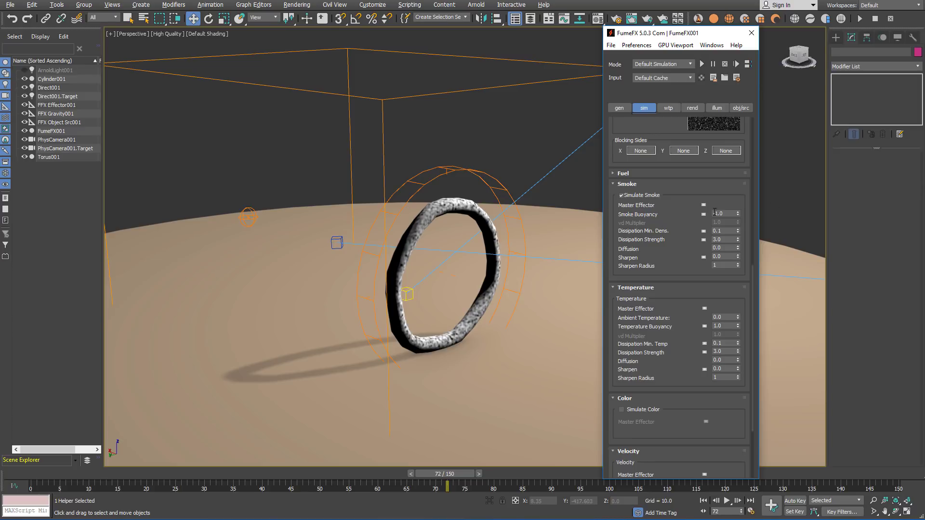
# Set smoke dissipation min density 10 and strength 11.
pyautogui.doubleClick(727, 231)
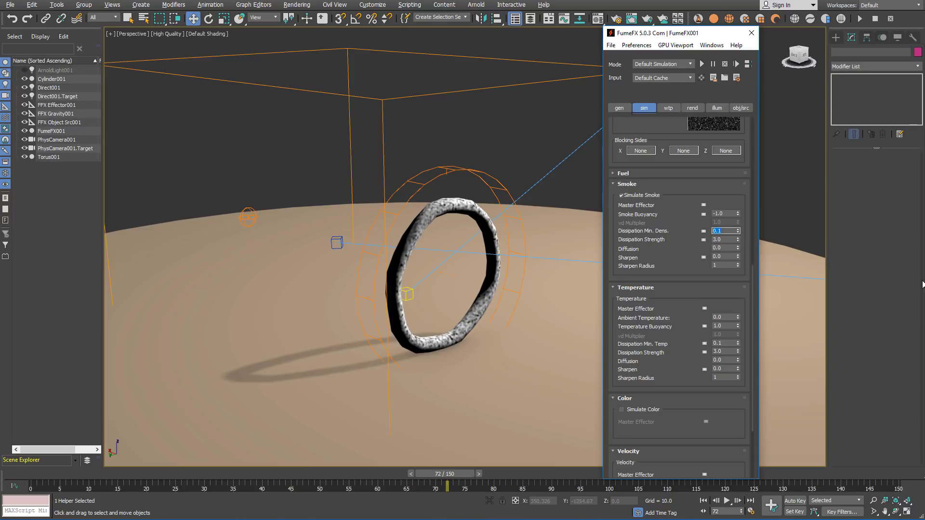
pyautogui.write('.0')
pyautogui.press('Tab')
pyautogui.write('11')
pyautogui.press('Return')
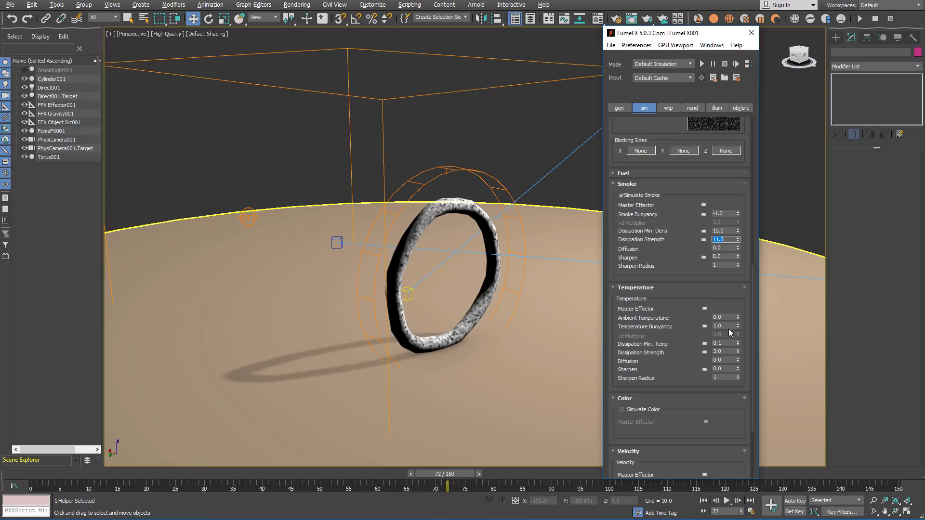
# Set temperature buoyancy 0, dissipation min temperature 600 and strength 10.
pyautogui.click(724, 326)
pyautogui.write('0')
pyautogui.press('Return')
pyautogui.moveTo(669, 388); pyautogui.dragTo(698, 331)
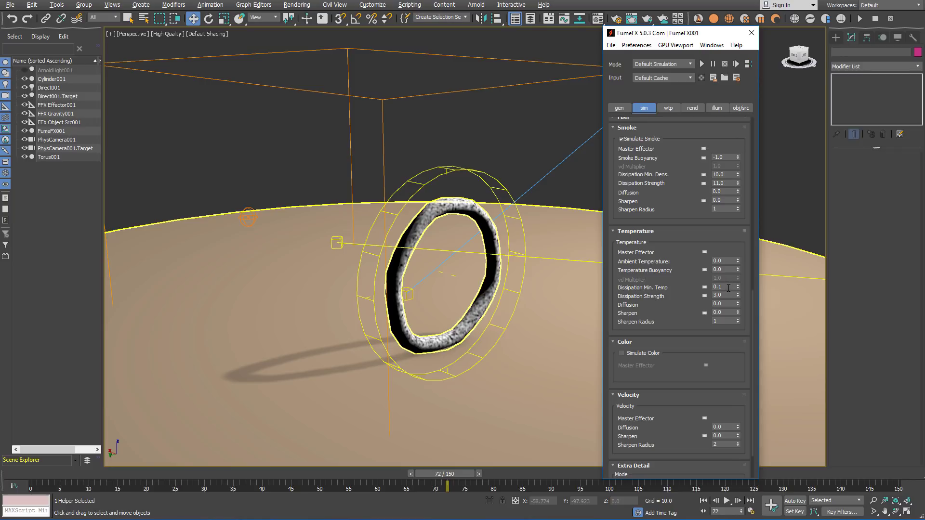
pyautogui.click(723, 287)
pyautogui.write('600')
pyautogui.press('Tab')
pyautogui.write('10')
# On the gen tab, export the Smoke and Temperature channels.
pyautogui.click(619, 108)
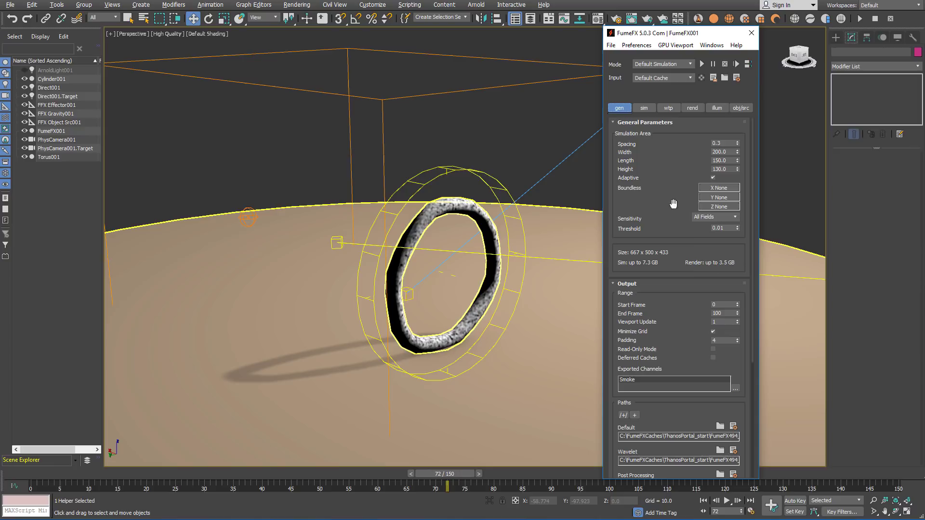
pyautogui.moveTo(698, 310); pyautogui.dragTo(692, 217)
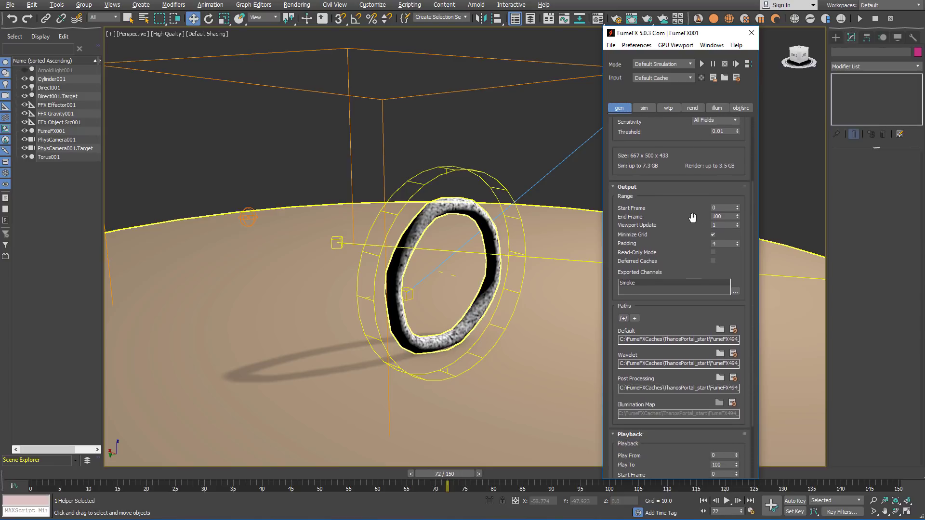
pyautogui.click(736, 292)
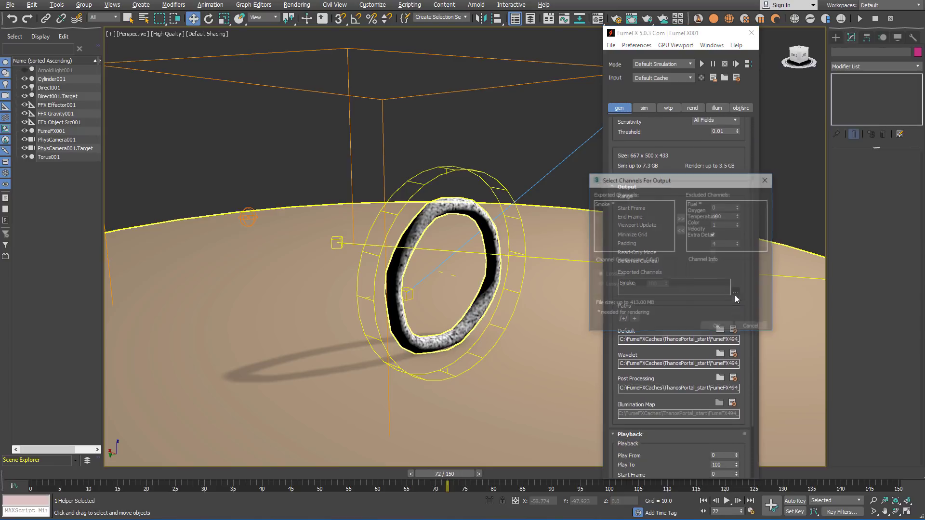
pyautogui.click(703, 216)
pyautogui.doubleClick(704, 216)
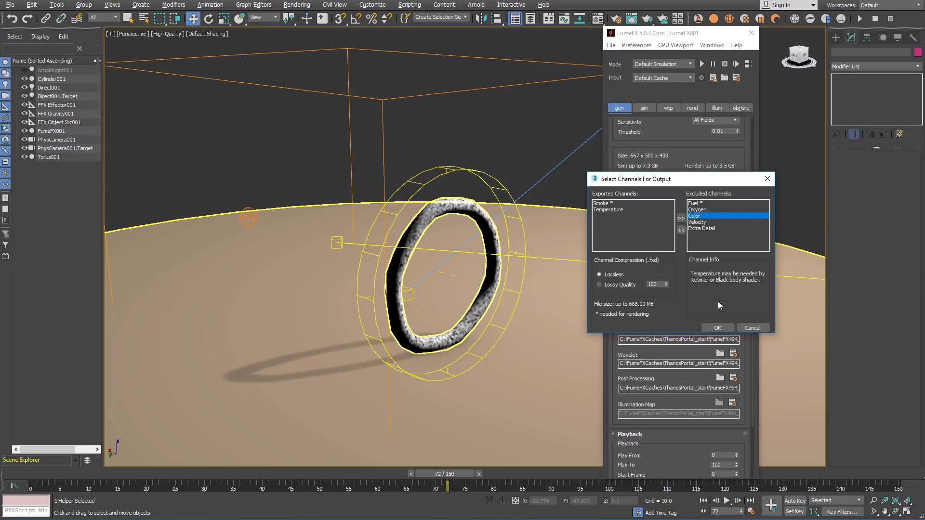
pyautogui.click(717, 328)
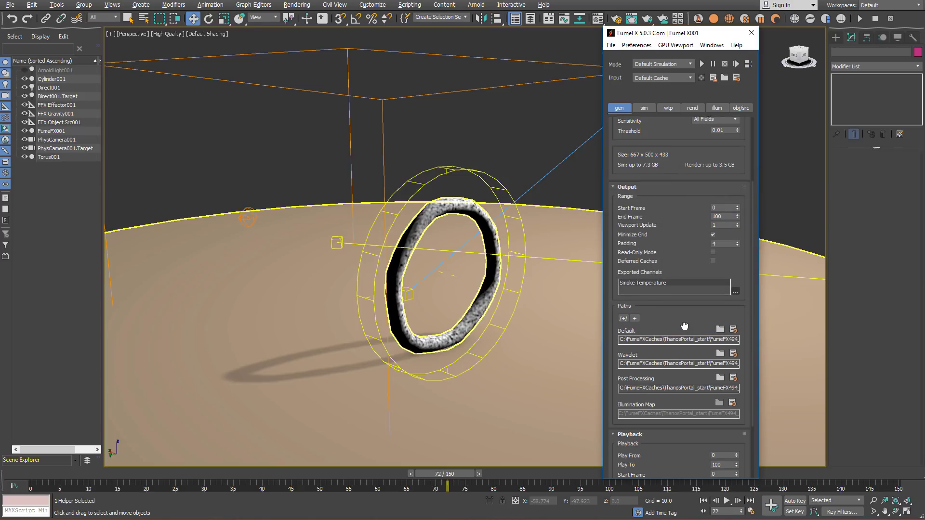
# Set the output End Frame to 150 and Play To to 150.
pyautogui.scroll(-1, 684, 320)
pyautogui.scroll(-1, 684, 320)
pyautogui.scroll(-1, 684, 308)
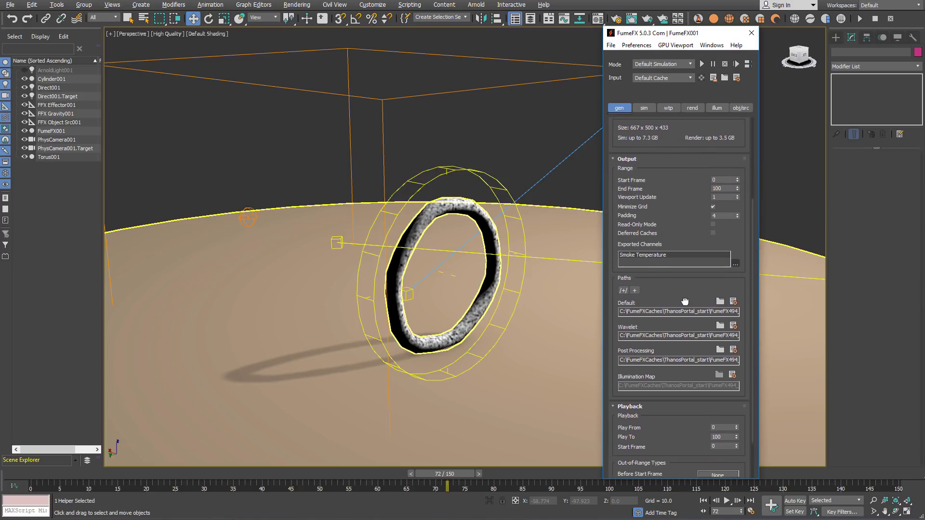
pyautogui.click(723, 188)
pyautogui.click(713, 207)
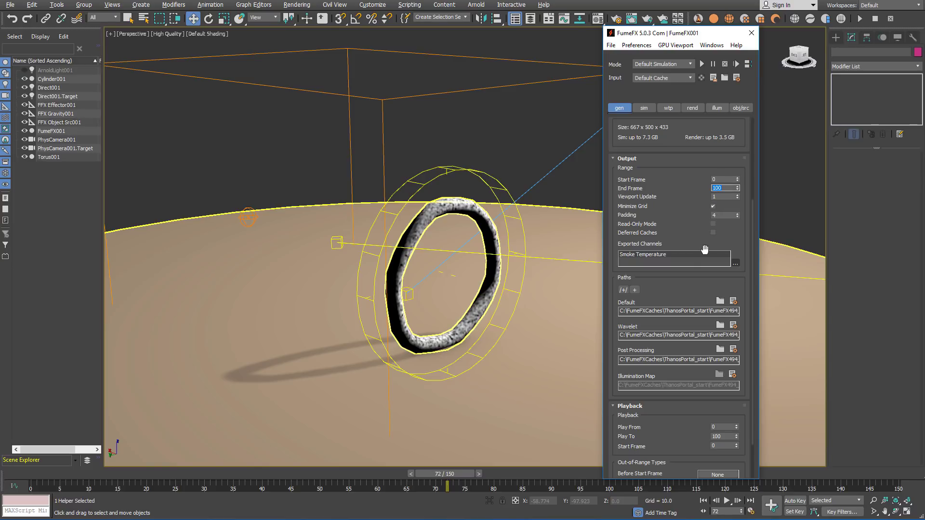
pyautogui.write('1')
pyautogui.click(723, 437)
pyautogui.write('150')
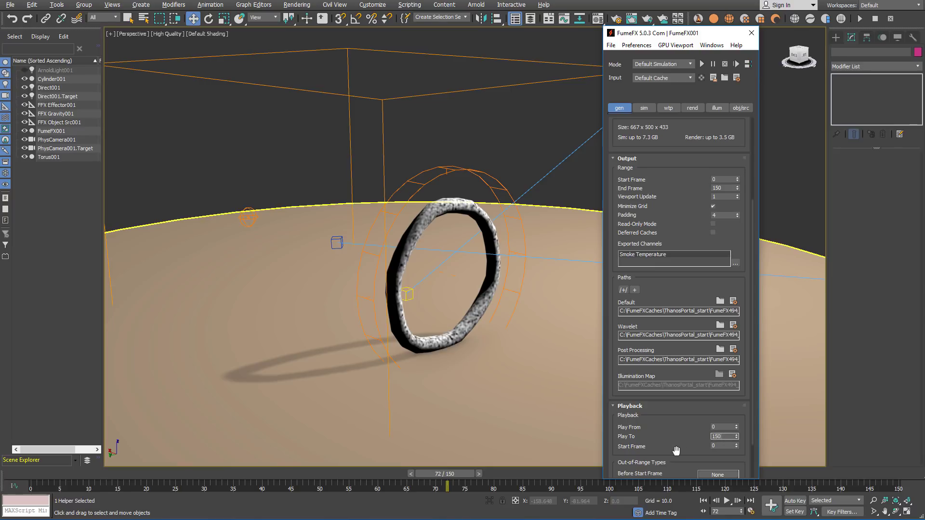
pyautogui.press('Return')
pyautogui.scroll(-3, 676, 468)
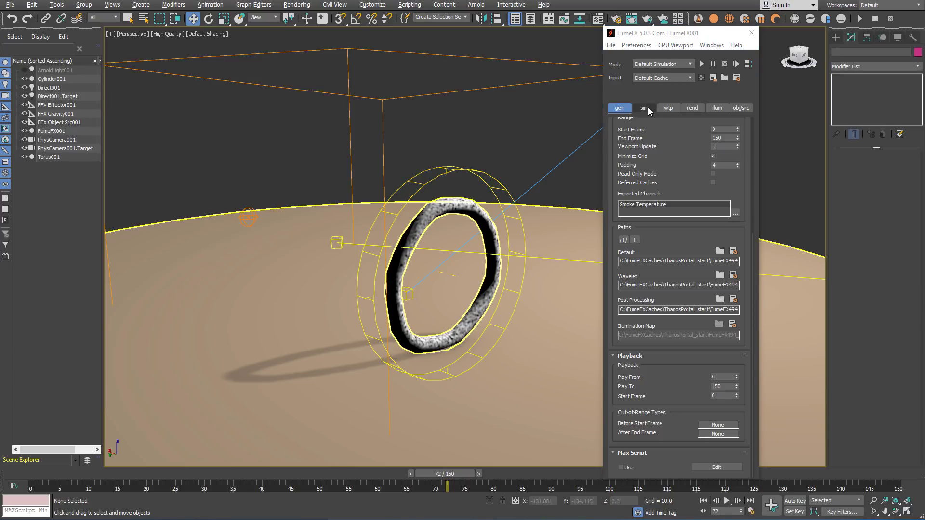
# Set the FumeFX simulation gravity to 1000 on the sim tab.
pyautogui.click(649, 109)
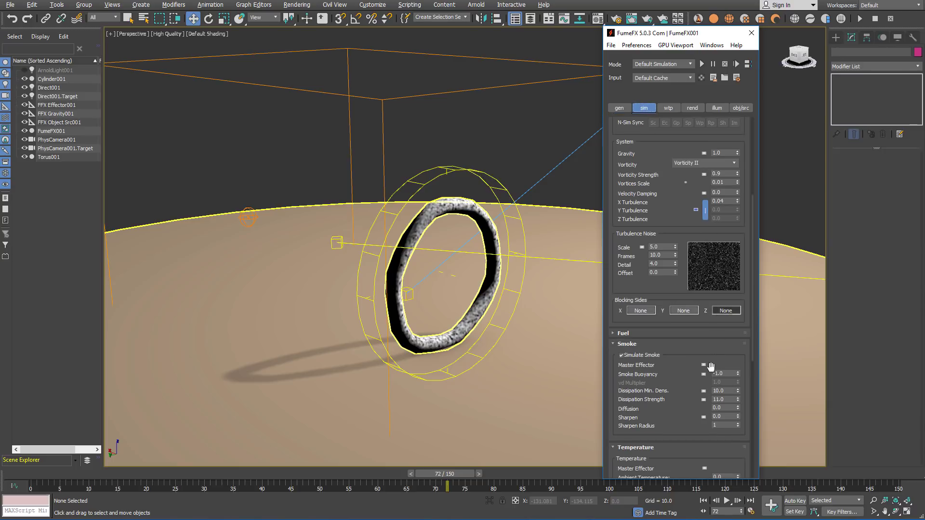
pyautogui.moveTo(688, 190); pyautogui.dragTo(692, 349)
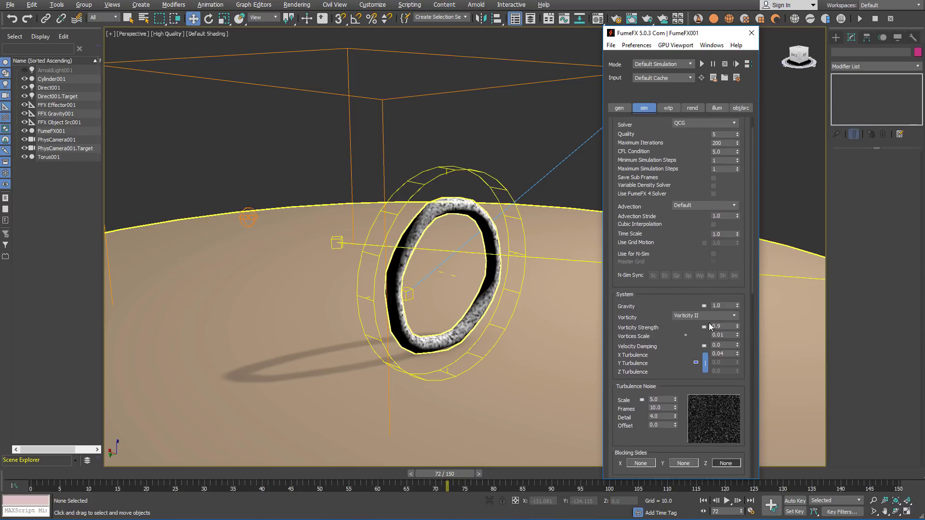
pyautogui.doubleClick(729, 305)
pyautogui.write('1000')
pyautogui.press('Return')
pyautogui.moveTo(660, 355); pyautogui.dragTo(657, 333)
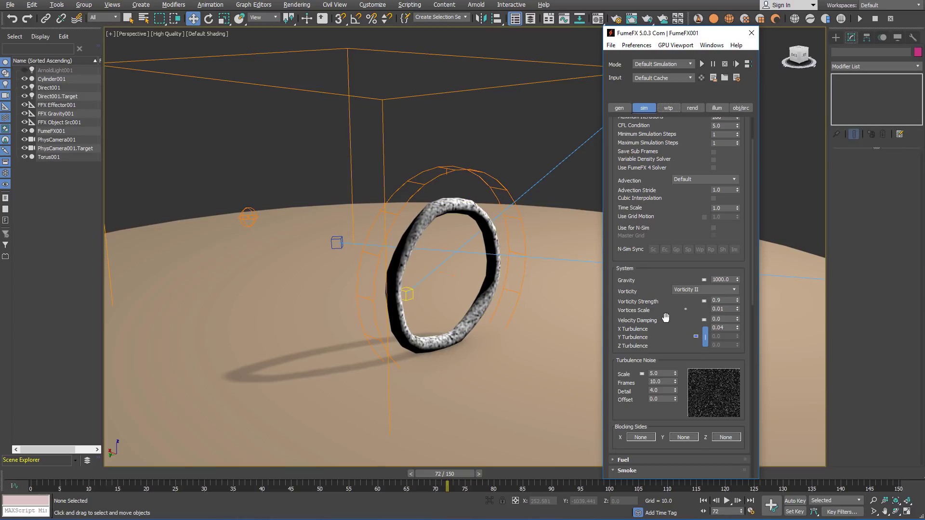
pyautogui.moveTo(678, 34); pyautogui.dragTo(636, 24)
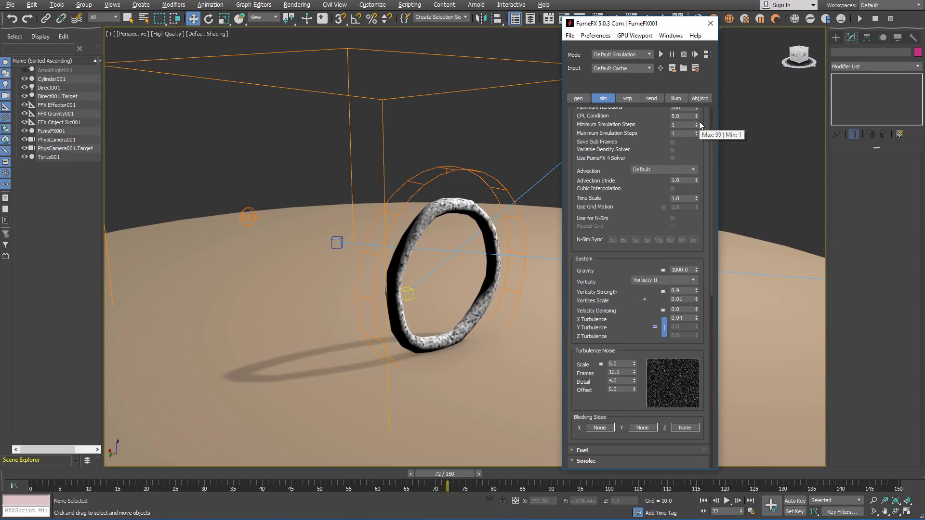
# Select FumeFX001, run its simulation and rewind to the first frame.
pyautogui.click(712, 27)
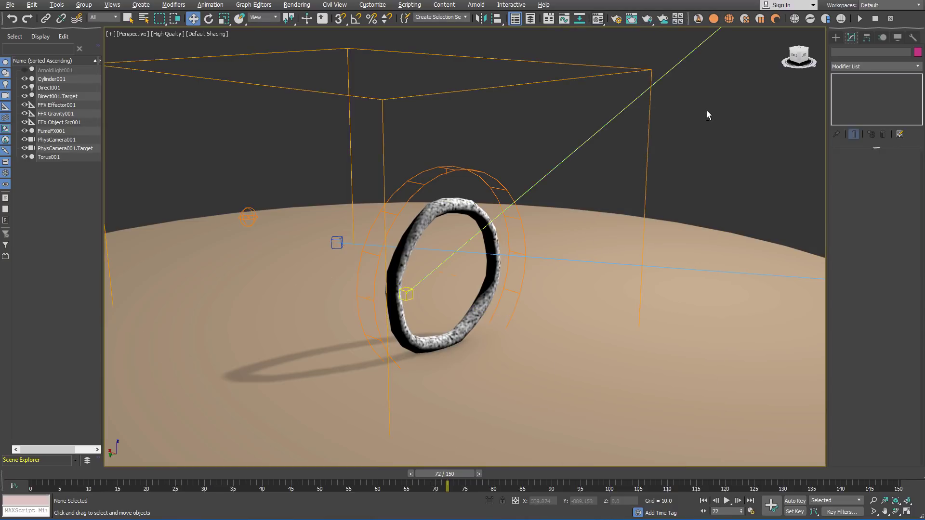
pyautogui.keyDown('alt'); pyautogui.moveTo(707, 111); pyautogui.dragTo(489, 126, button='middle'); pyautogui.keyUp('alt')
pyautogui.click(356, 94)
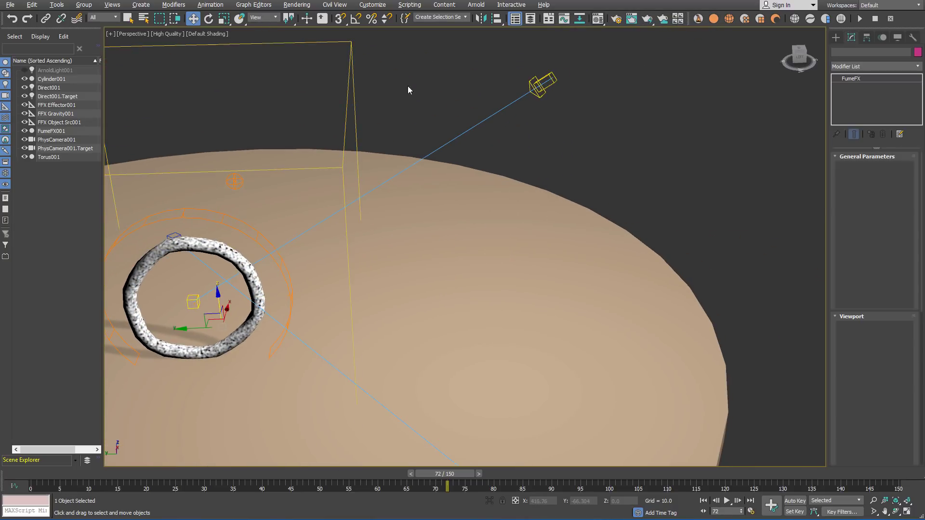
pyautogui.click(859, 19)
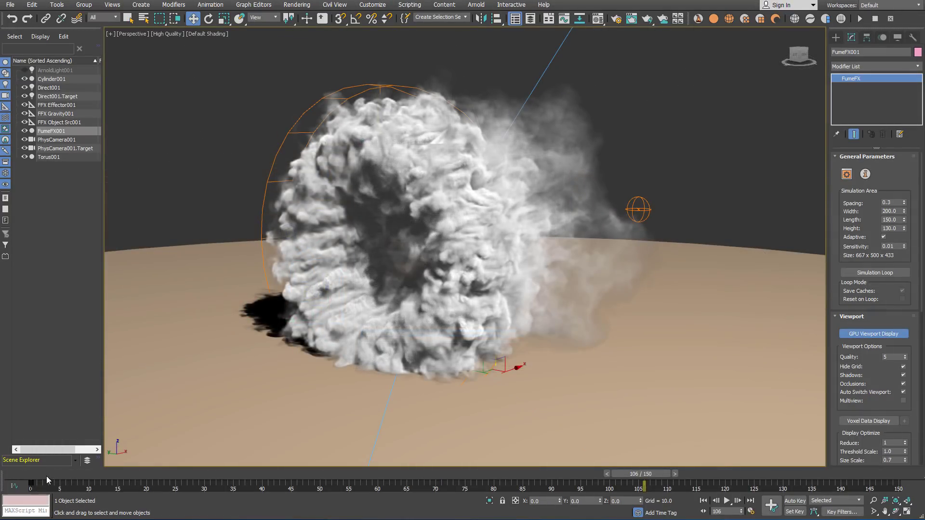
pyautogui.click(48, 473)
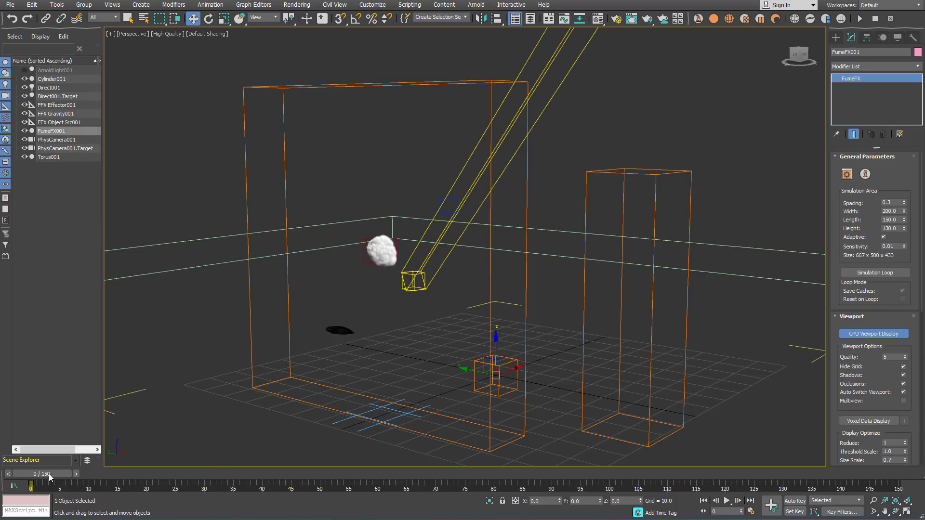
# Scrub the simulated smoke to frame 93 and orbit around the smoke ring.
pyautogui.moveTo(48, 473); pyautogui.dragTo(583, 475)
pyautogui.press('w')
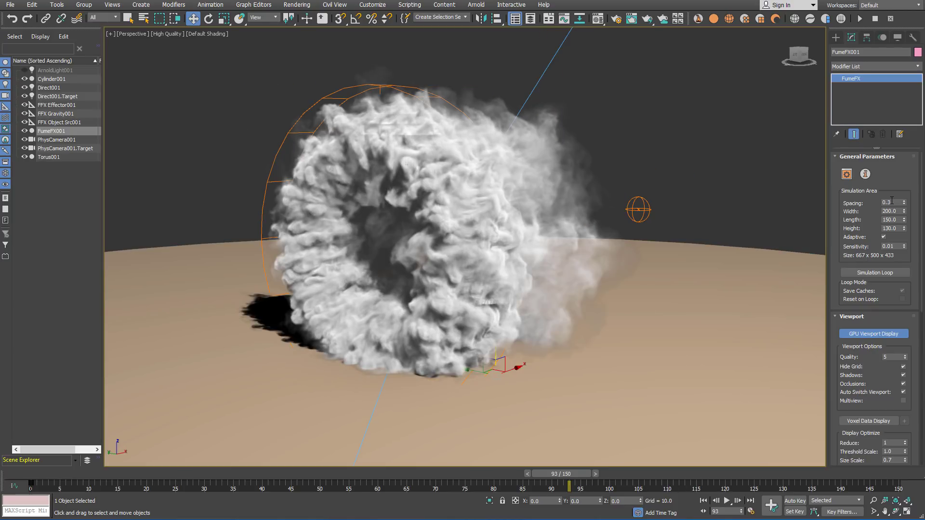
pyautogui.click(894, 202)
pyautogui.keyDown('alt'); pyautogui.moveTo(594, 178); pyautogui.dragTo(599, 178, button='middle'); pyautogui.keyUp('alt')
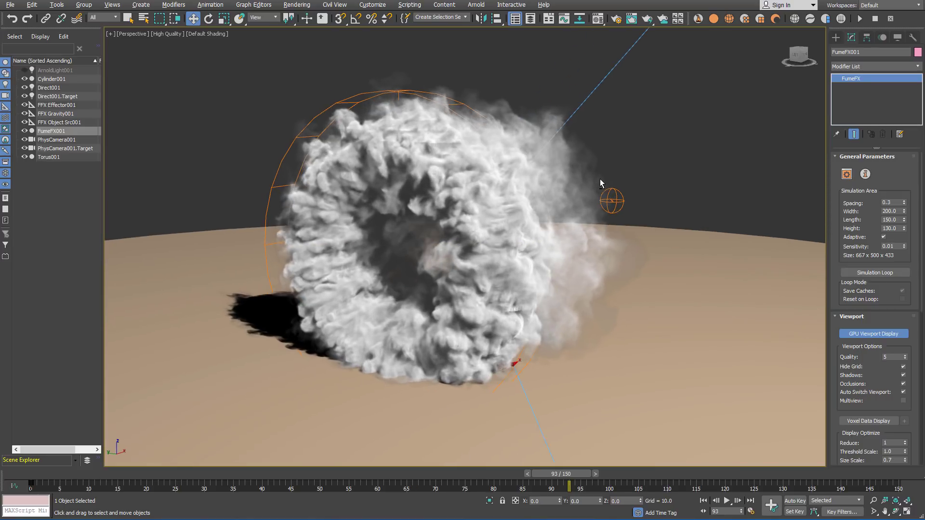
# Colour the fire by temperature and load a gradient preset that turns it blue.
pyautogui.click(847, 174)
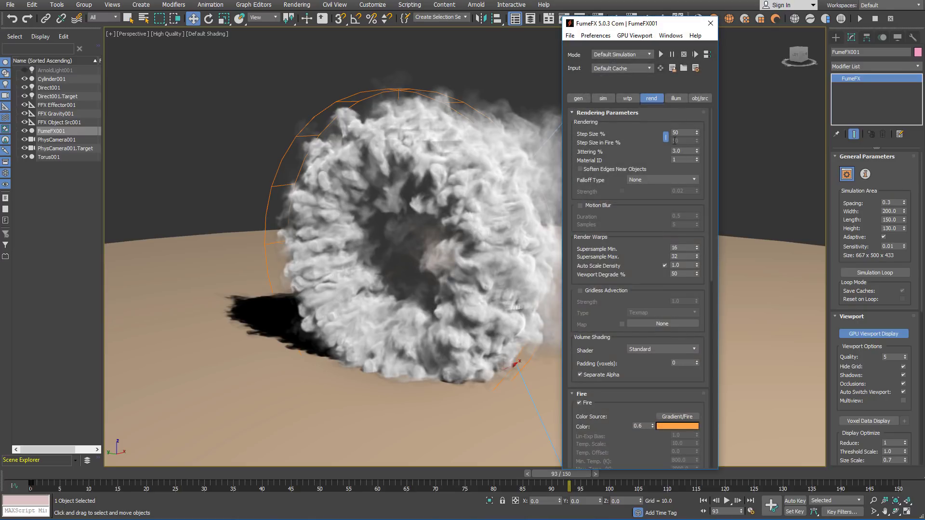
pyautogui.scroll(-5, 622, 227)
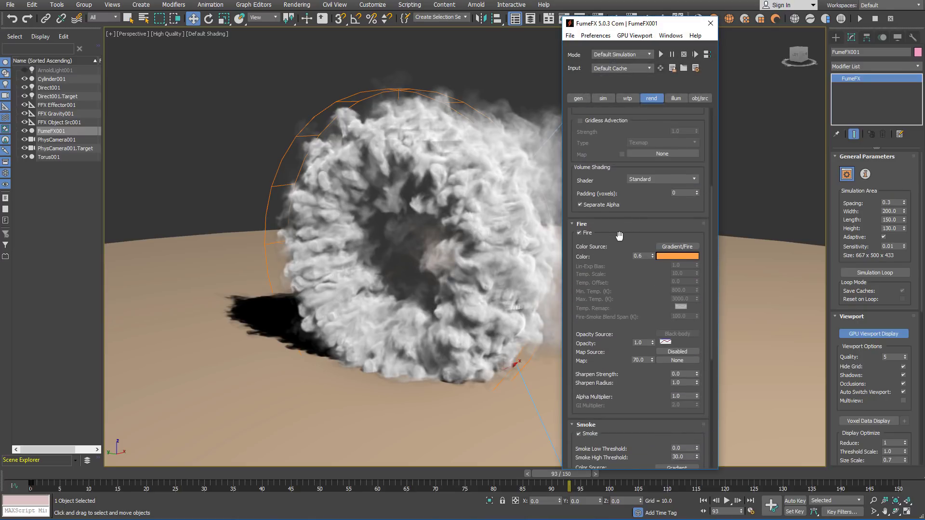
pyautogui.scroll(-1, 620, 235)
pyautogui.click(663, 217)
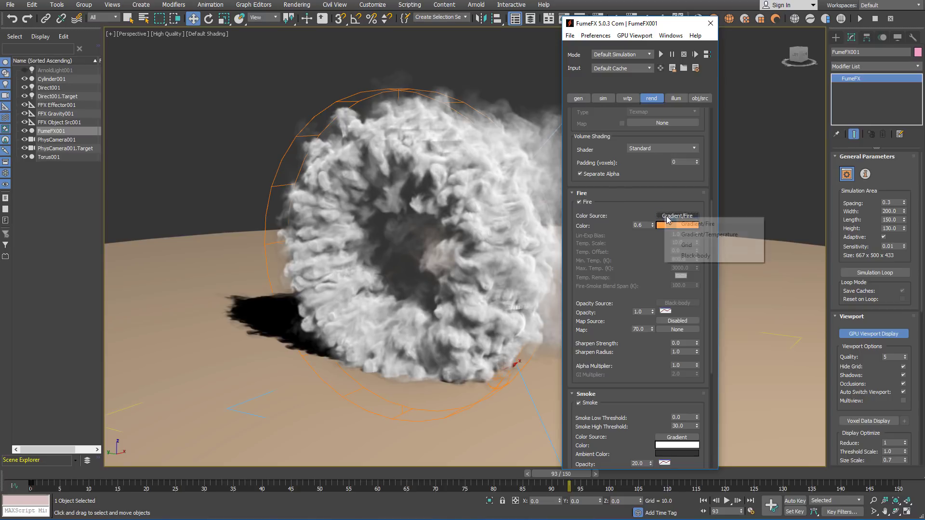
pyautogui.click(676, 227)
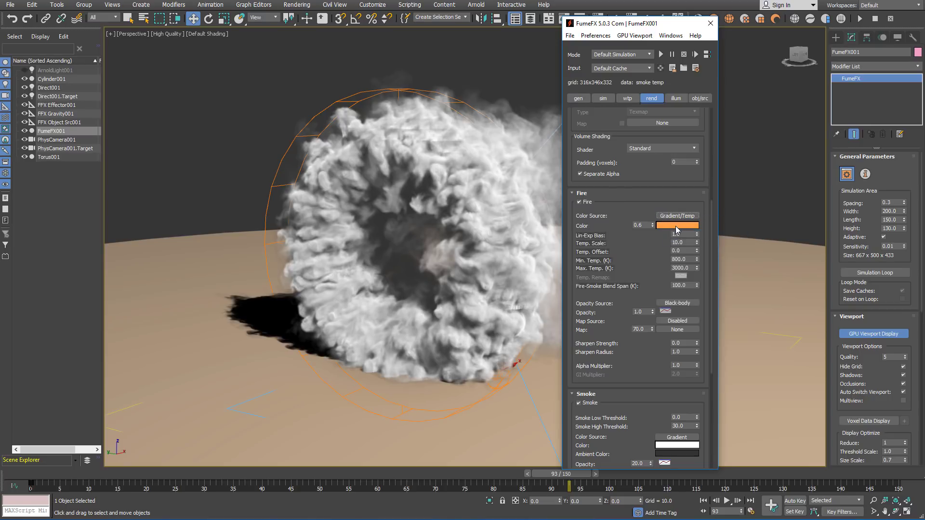
pyautogui.rightClick(676, 227)
pyautogui.click(703, 272)
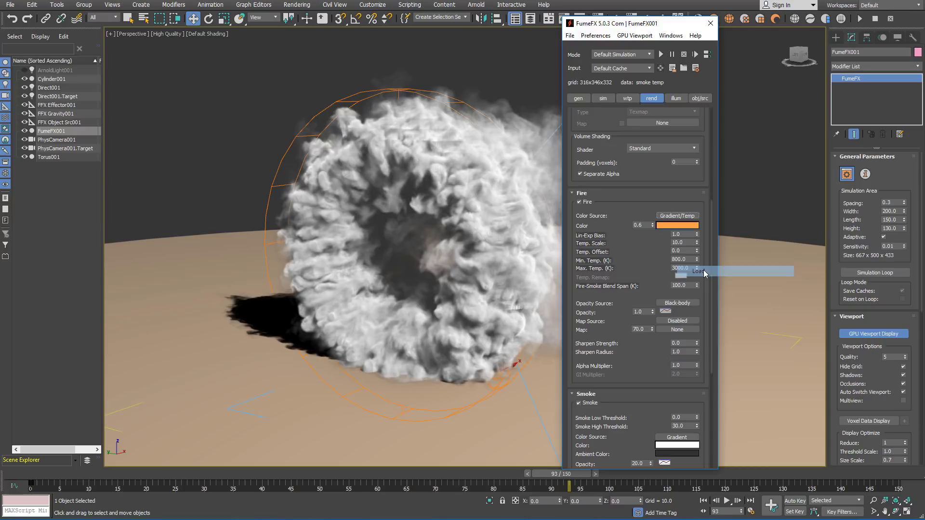
pyautogui.doubleClick(15, 33)
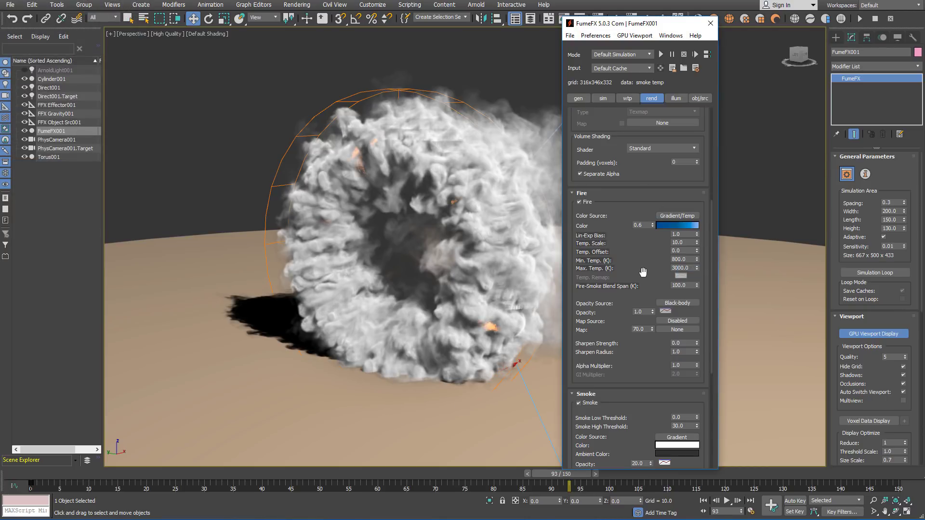
# Make the smoke colour keyless and set it to grey 99.
pyautogui.scroll(-5, 645, 241)
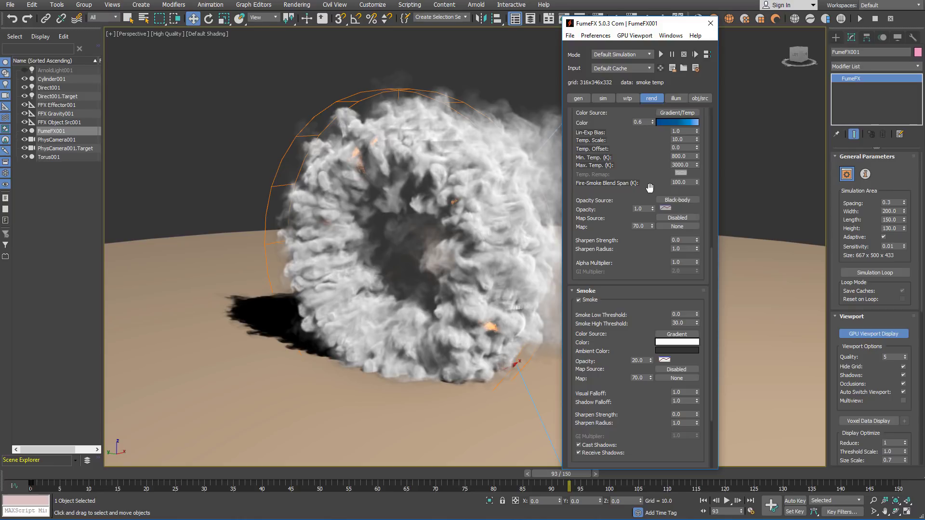
pyautogui.rightClick(680, 343)
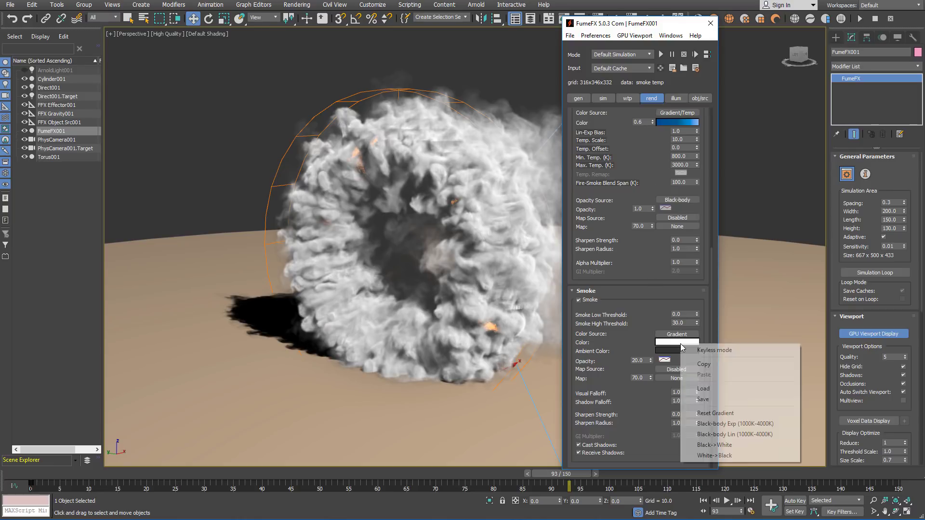
pyautogui.click(684, 350)
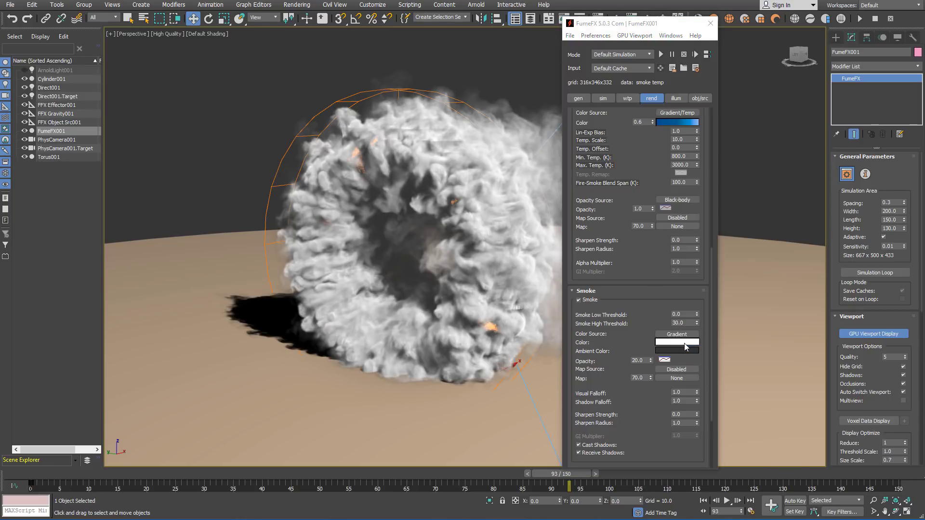
pyautogui.click(686, 345)
pyautogui.click(198, 68)
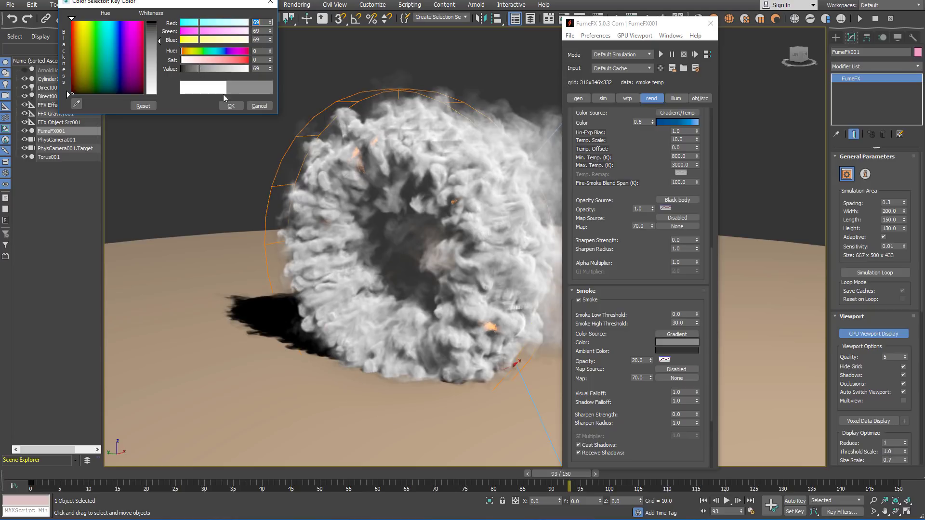
pyautogui.click(207, 68)
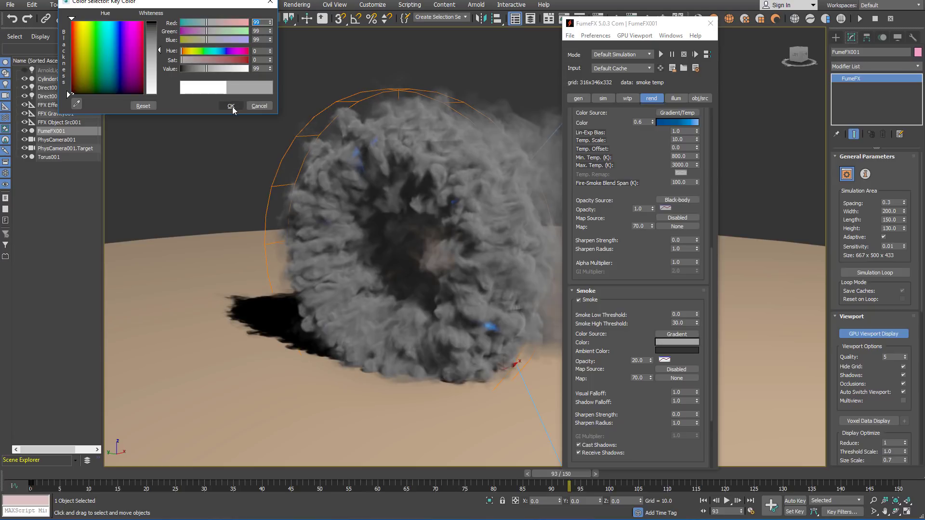
pyautogui.click(231, 106)
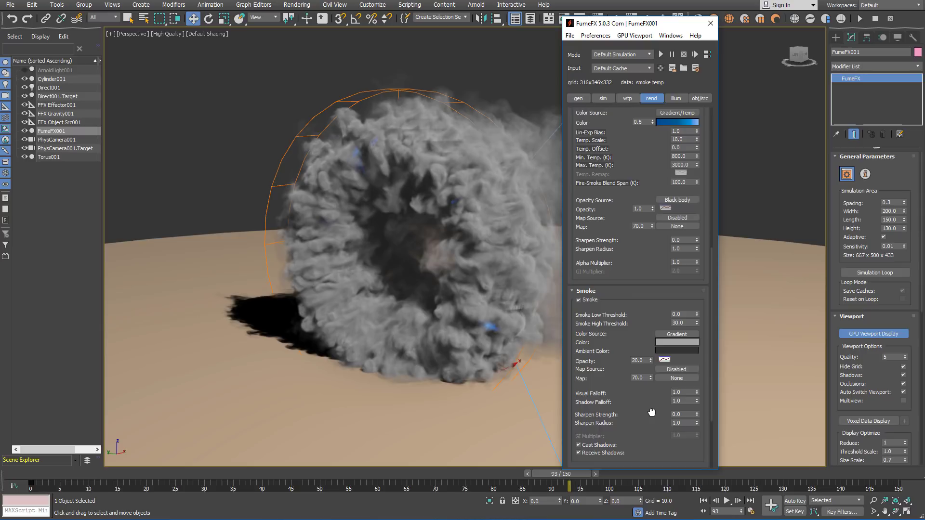
# Set the maximum fire temperature to 5000 and select the smoke opacity value.
pyautogui.scroll(-1, 651, 412)
pyautogui.moveTo(651, 413); pyautogui.dragTo(651, 397)
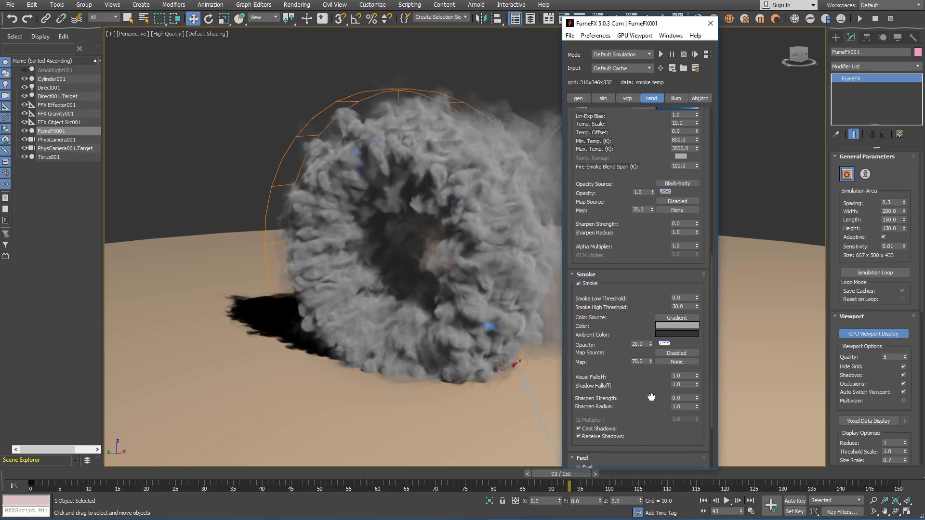
pyautogui.doubleClick(677, 148)
pyautogui.write('5000')
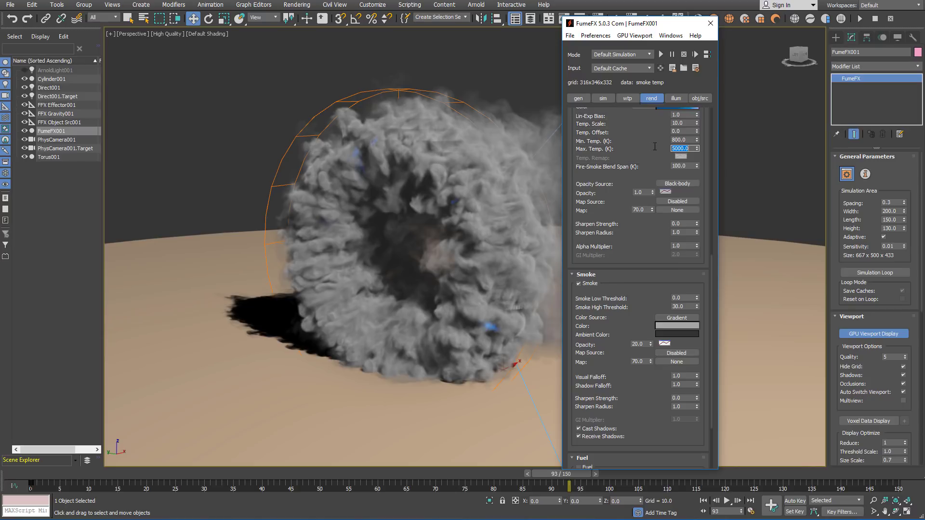
pyautogui.moveTo(646, 398); pyautogui.dragTo(645, 378)
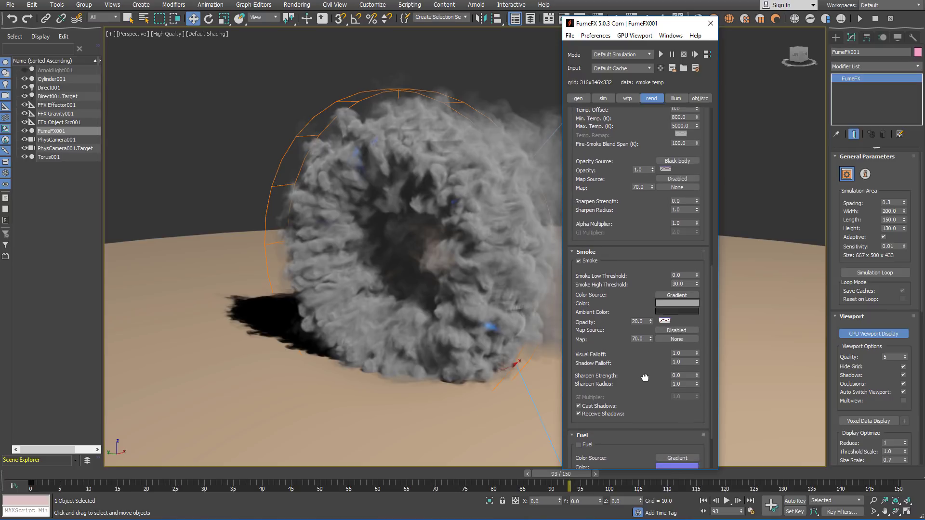
pyautogui.doubleClick(637, 321)
# Keep smoke shadow casting and receiving on and set Smoke Sharpen Strength to 1.0.
pyautogui.click(608, 406)
pyautogui.click(606, 414)
pyautogui.click(579, 406)
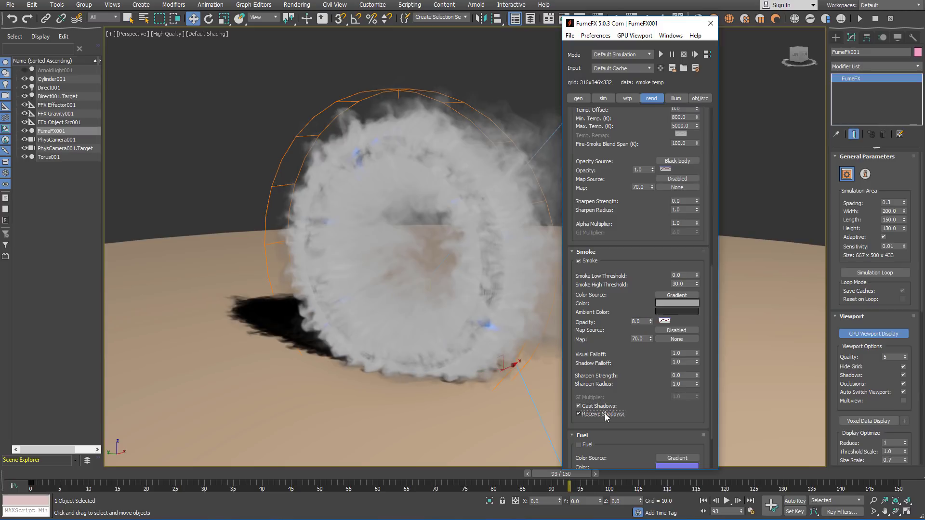
pyautogui.click(606, 414)
pyautogui.doubleClick(680, 375)
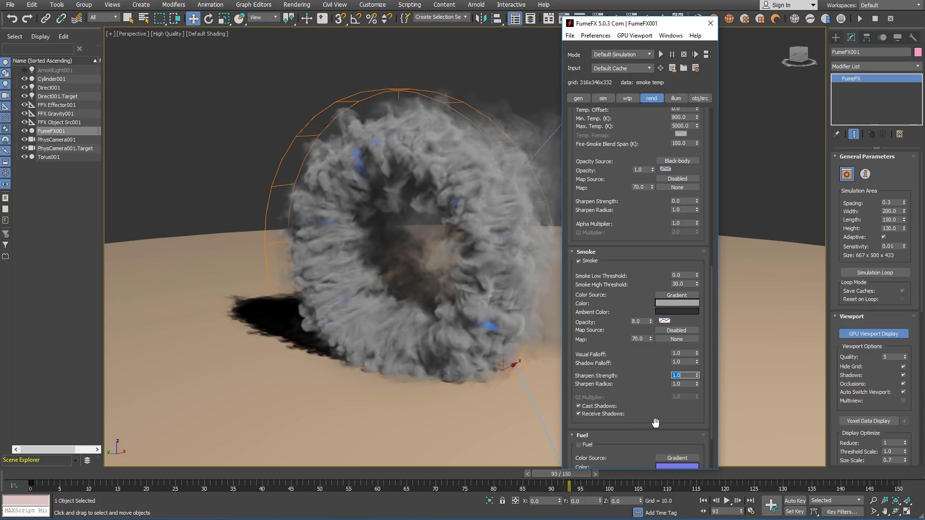
pyautogui.moveTo(643, 25); pyautogui.dragTo(642, 39)
pyautogui.click(619, 21)
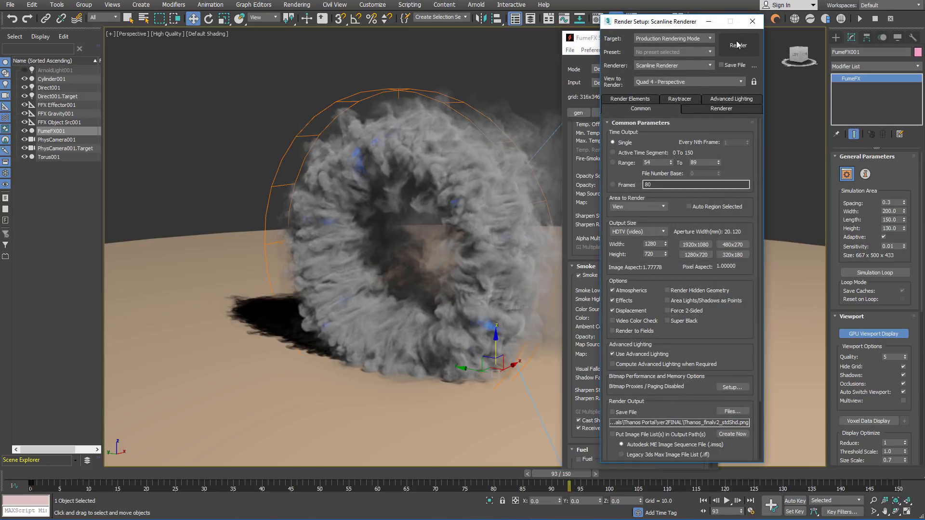
# Render frame 93 with the Scanline renderer.
pyautogui.click(737, 45)
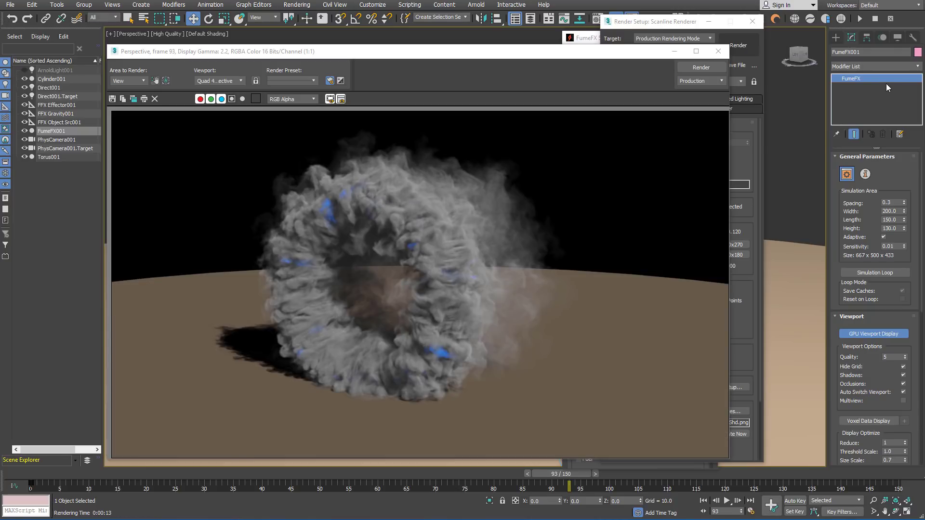
# Turn on FumeFX multiple scattering with Fire Strength 80 and re-render the frame.
pyautogui.click(590, 39)
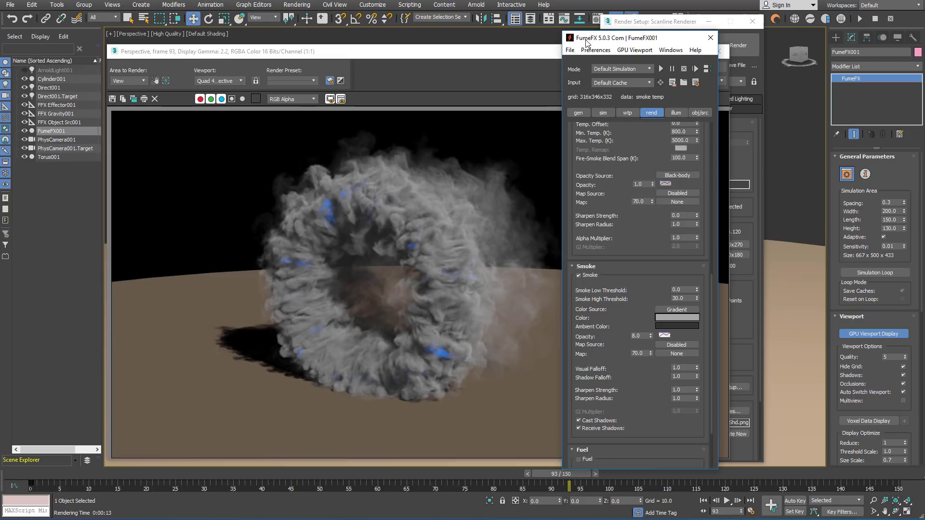
pyautogui.click(676, 113)
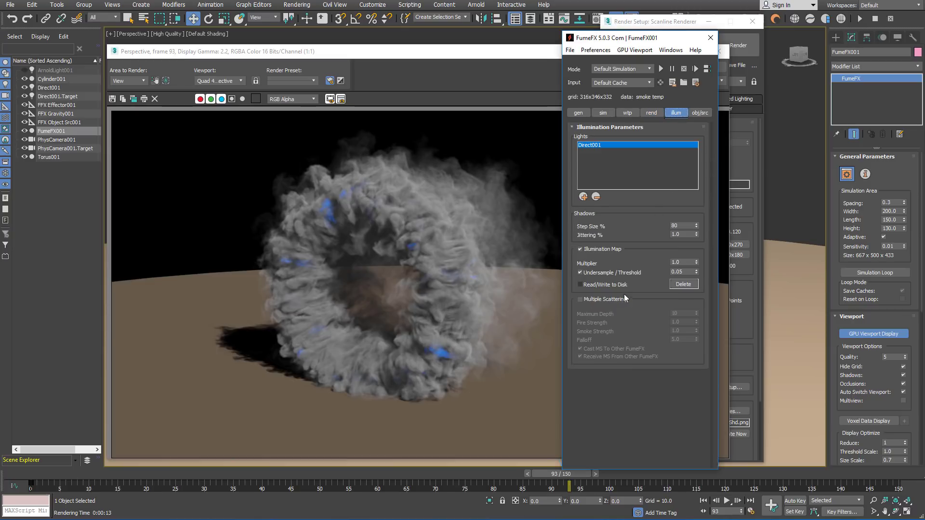
pyautogui.click(581, 299)
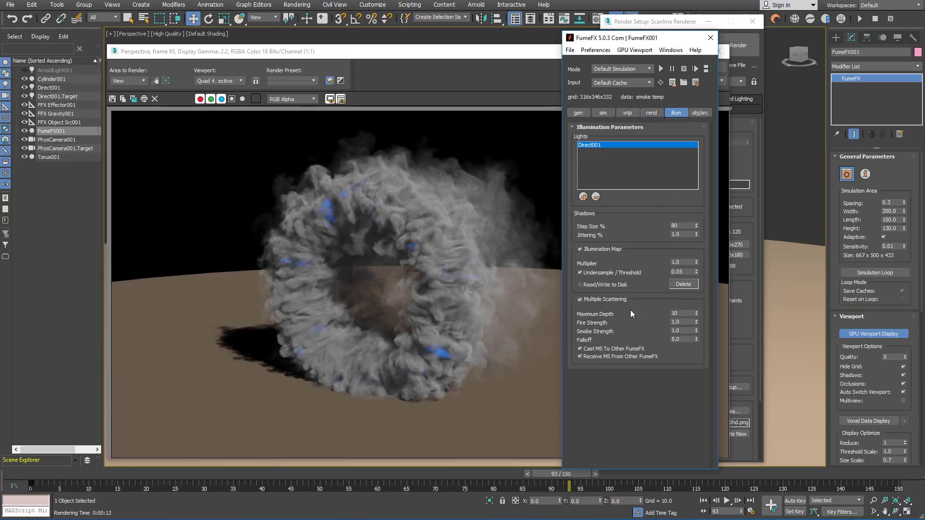
pyautogui.doubleClick(682, 323)
pyautogui.press('Tab')
pyautogui.press('Tab')
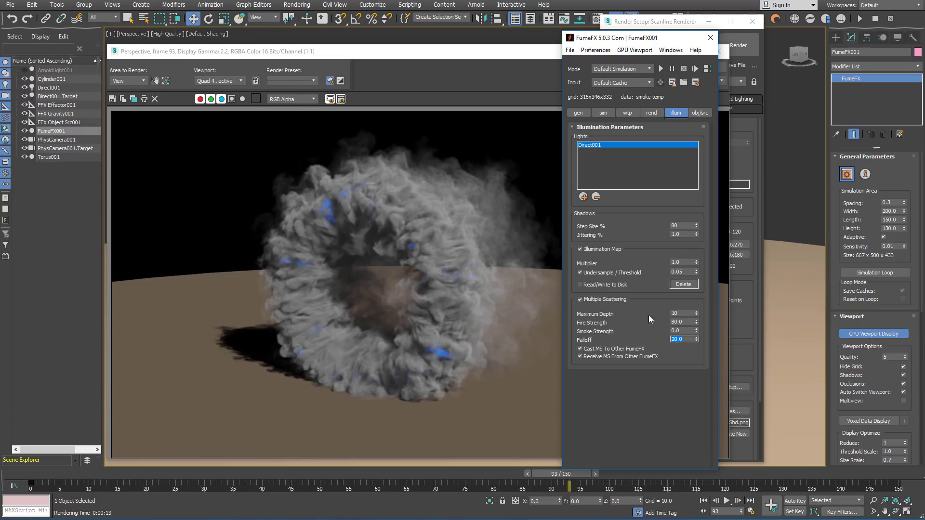
pyautogui.click(741, 45)
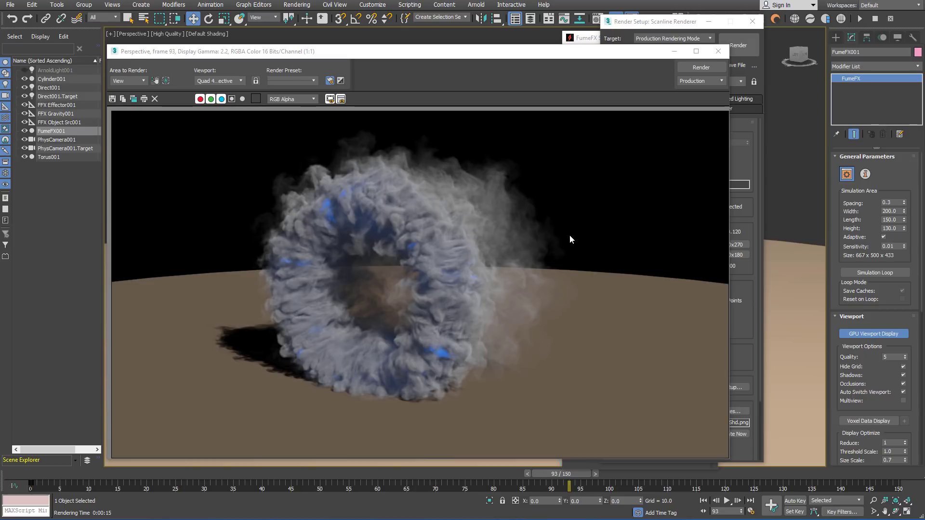
# Clear and close the rendered frame, then turn off Multiple Scattering in the FumeFX illumination settings.
pyautogui.click(155, 99)
pyautogui.click(721, 52)
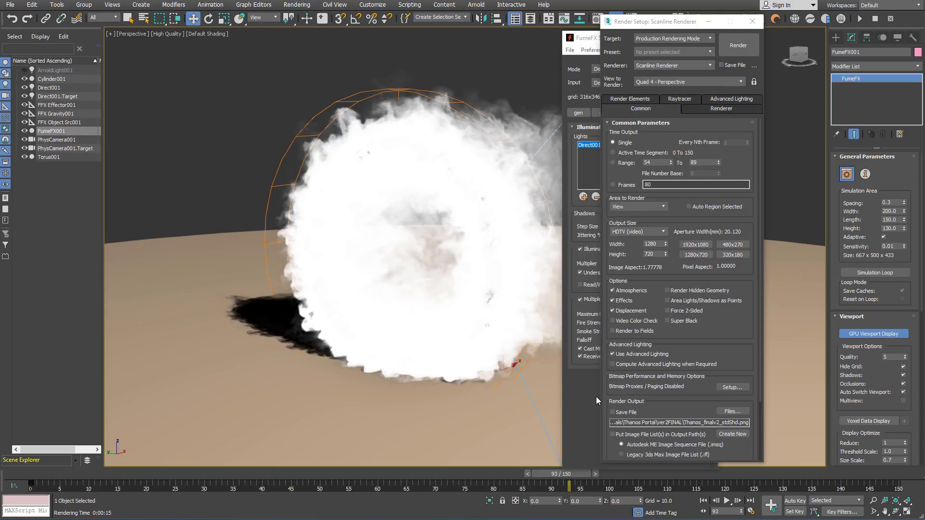
pyautogui.click(592, 337)
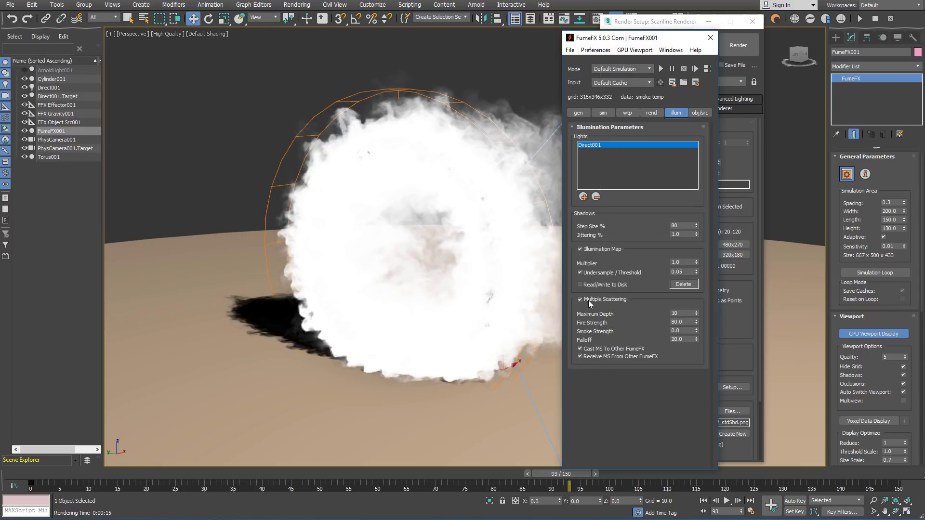
pyautogui.click(585, 299)
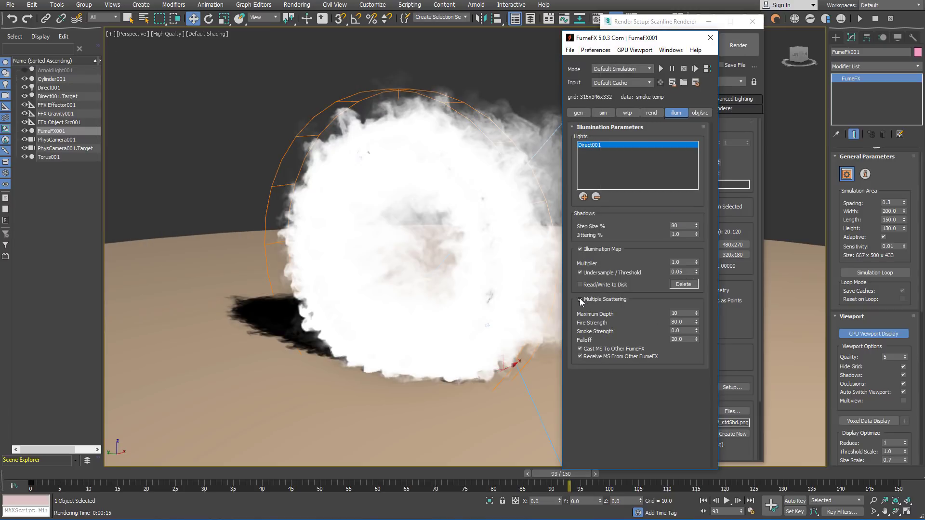
pyautogui.click(652, 112)
# Switch the production renderer from Scanline to Arnold in Render Setup.
pyautogui.click(684, 27)
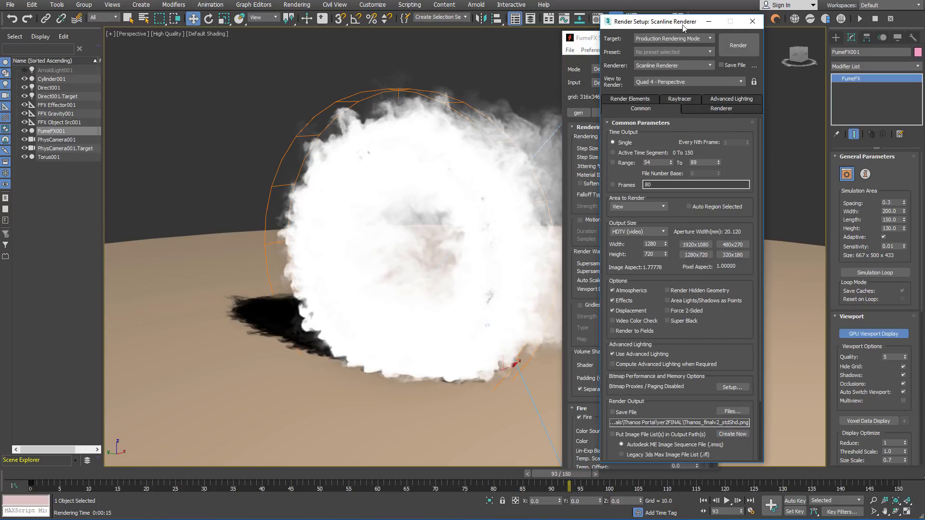
pyautogui.click(672, 66)
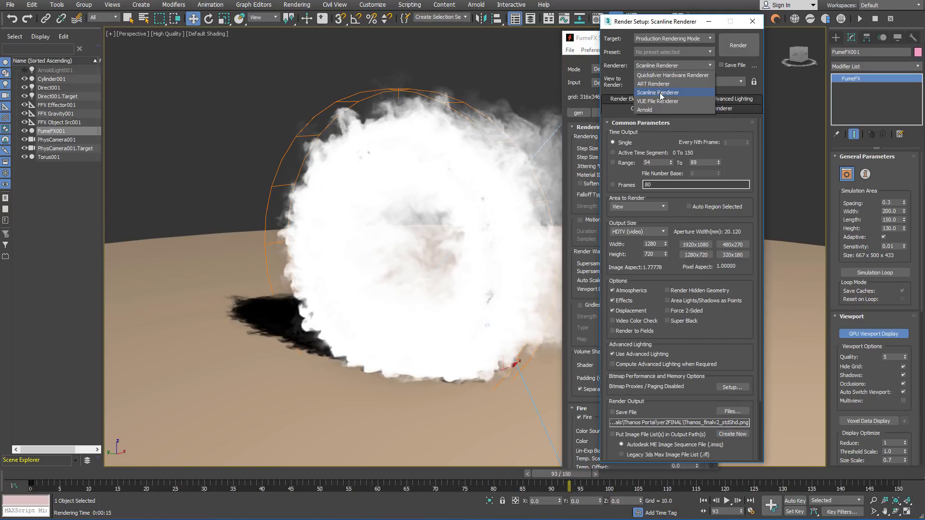
pyautogui.click(659, 109)
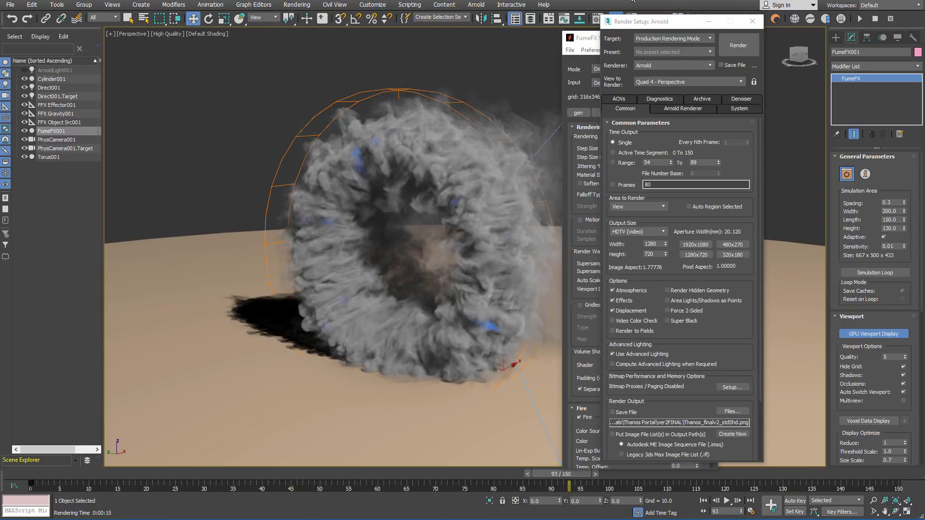
pyautogui.moveTo(654, 21); pyautogui.dragTo(688, 35)
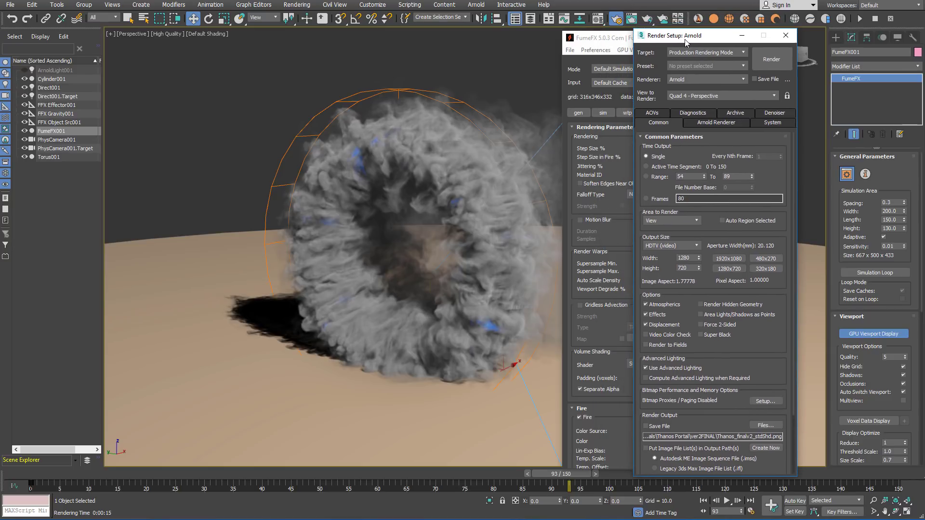
# Open the Material Editor and pick the Thanos ring fire material.
pyautogui.click(598, 18)
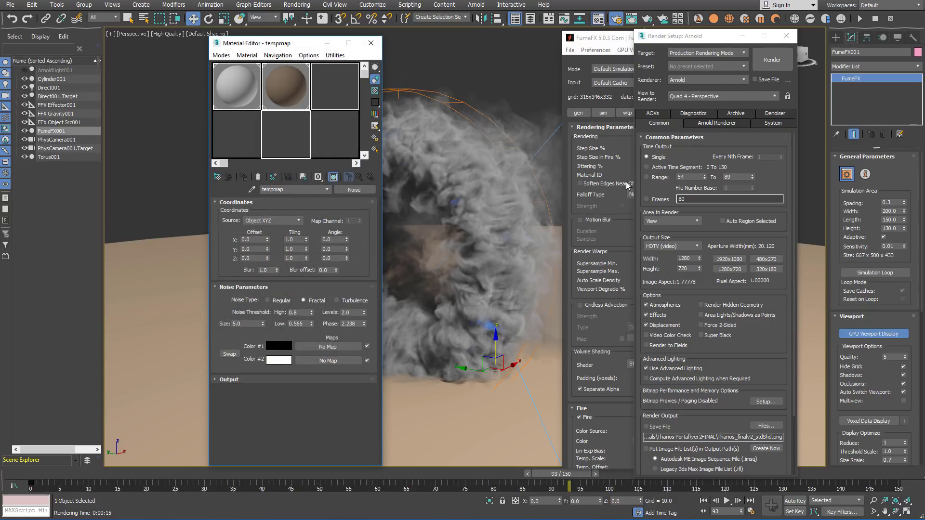
pyautogui.click(855, 334)
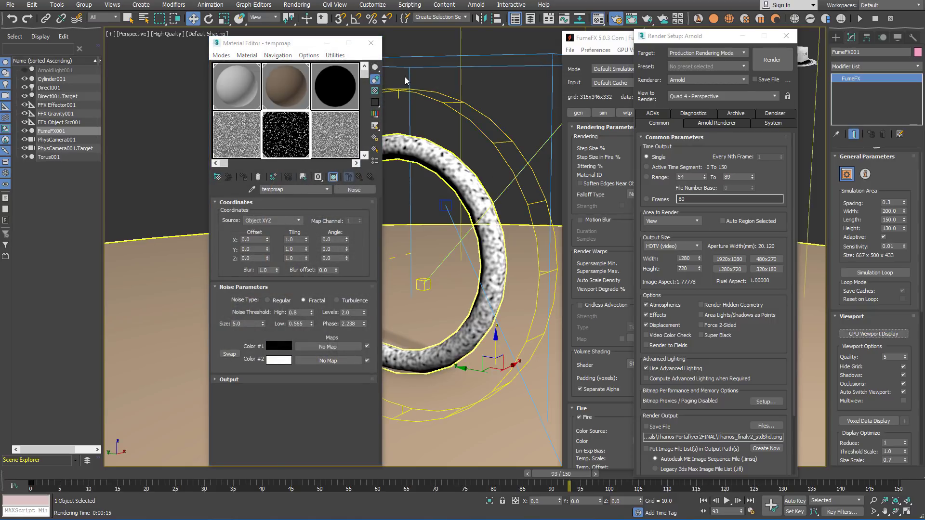
pyautogui.click(329, 102)
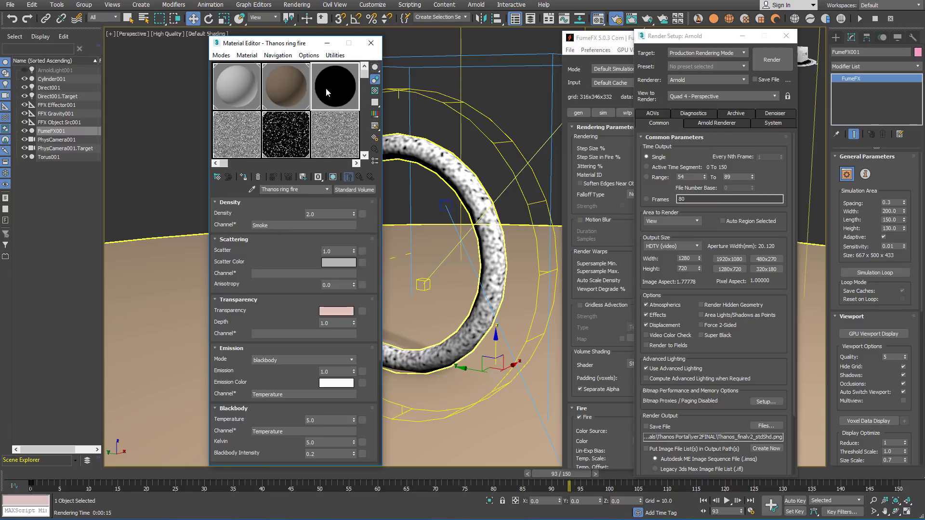
pyautogui.moveTo(324, 89); pyautogui.dragTo(462, 80)
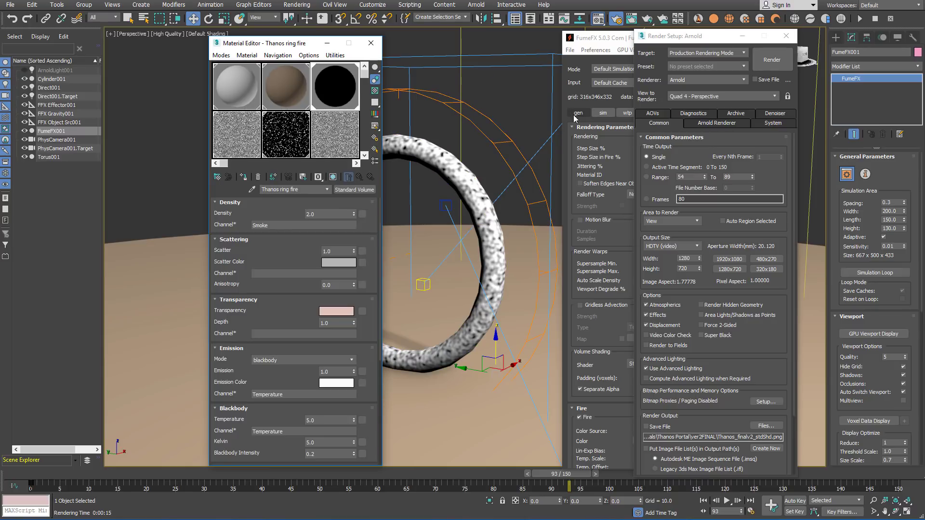
# Set the FumeFX shader to FumeFX-Arnold Volume with Temperature instead of Fire/Fuel and sharpen strength 1.0.
pyautogui.click(626, 154)
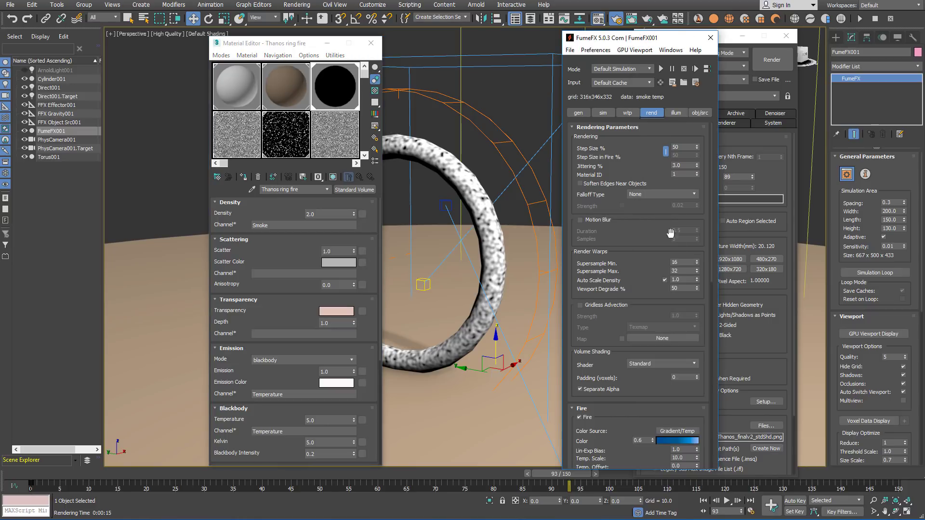
pyautogui.click(693, 365)
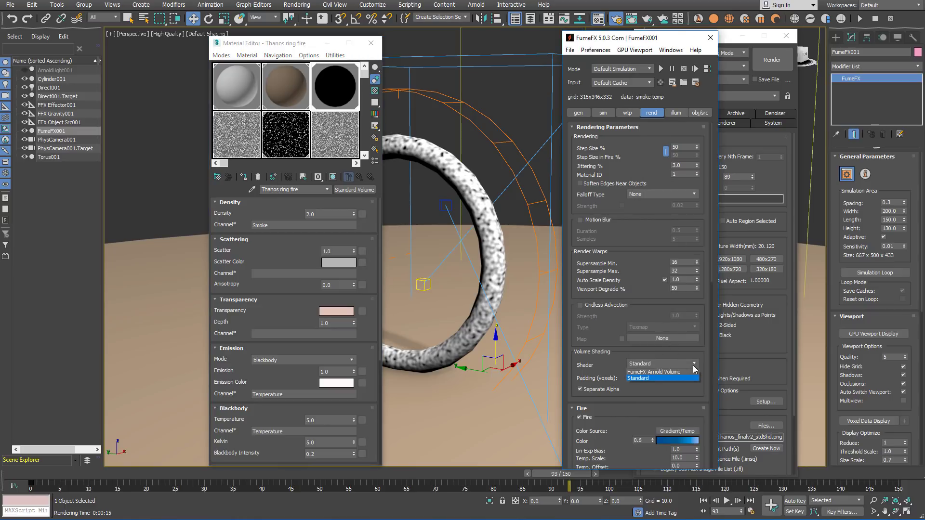
pyautogui.click(681, 379)
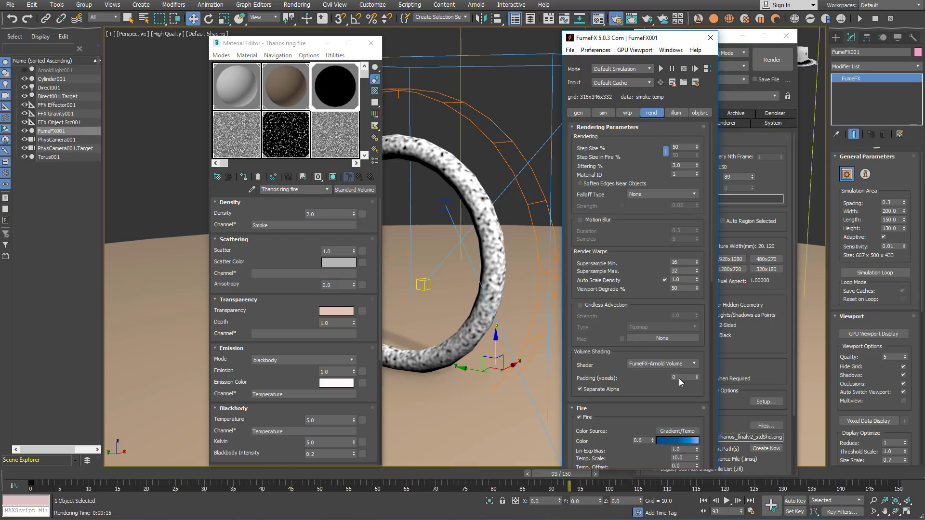
pyautogui.scroll(-3, 669, 410)
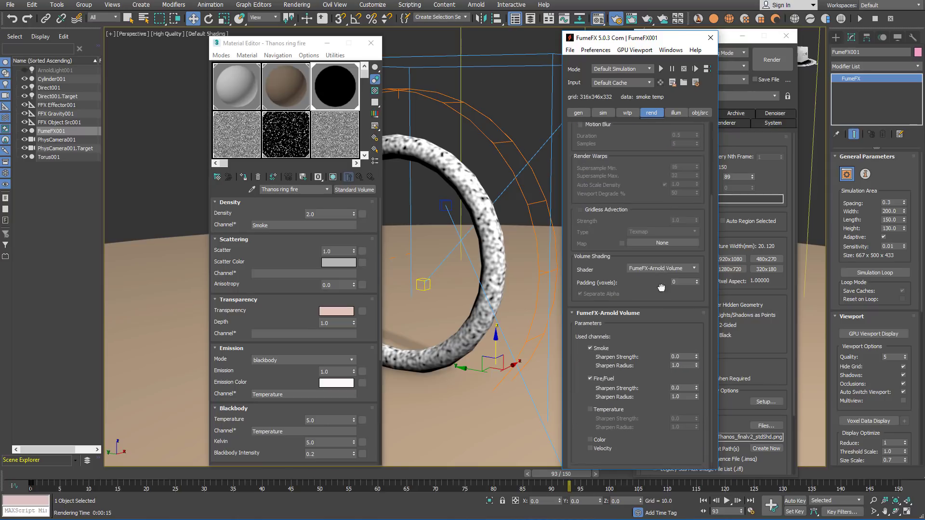
pyautogui.click(596, 379)
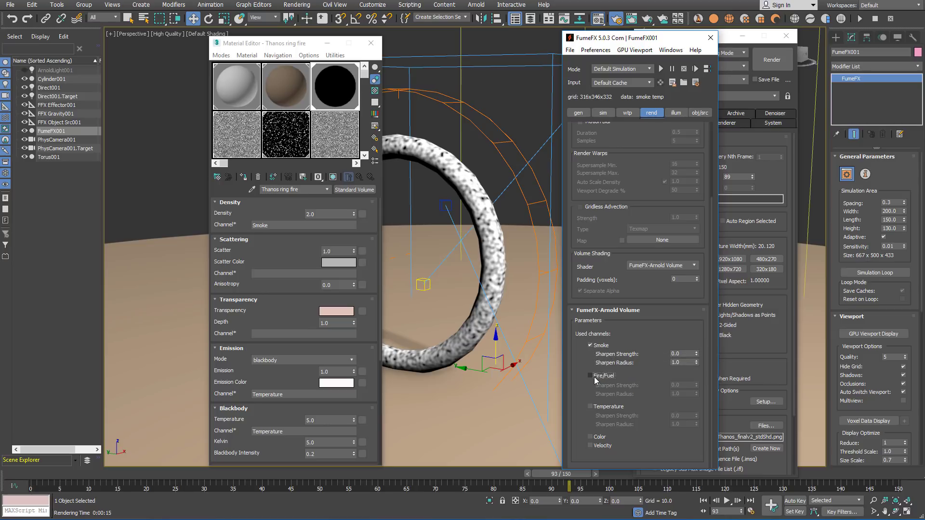
pyautogui.click(590, 407)
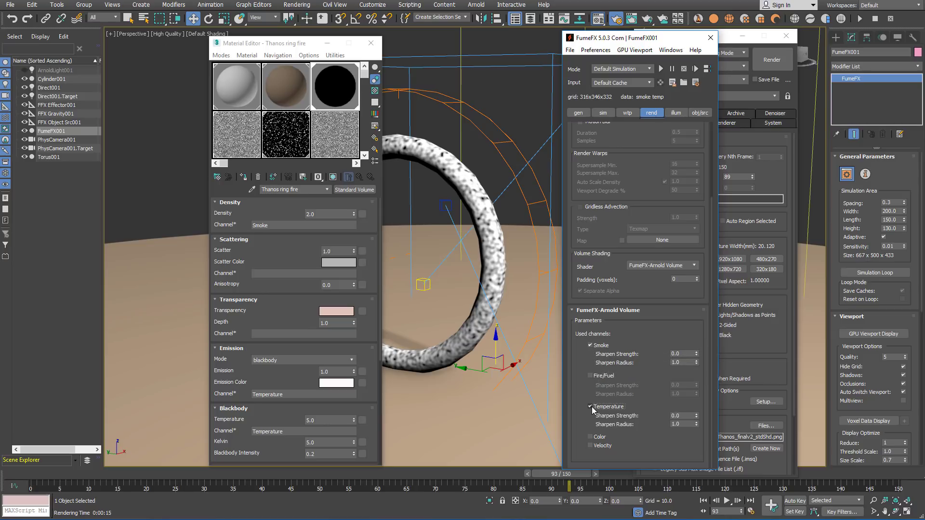
pyautogui.doubleClick(684, 354)
pyautogui.write('1')
pyautogui.press('Return')
# Give Arnold Volume Indirect 4 samples and ray depth 2, then render the smoke ring.
pyautogui.click(710, 38)
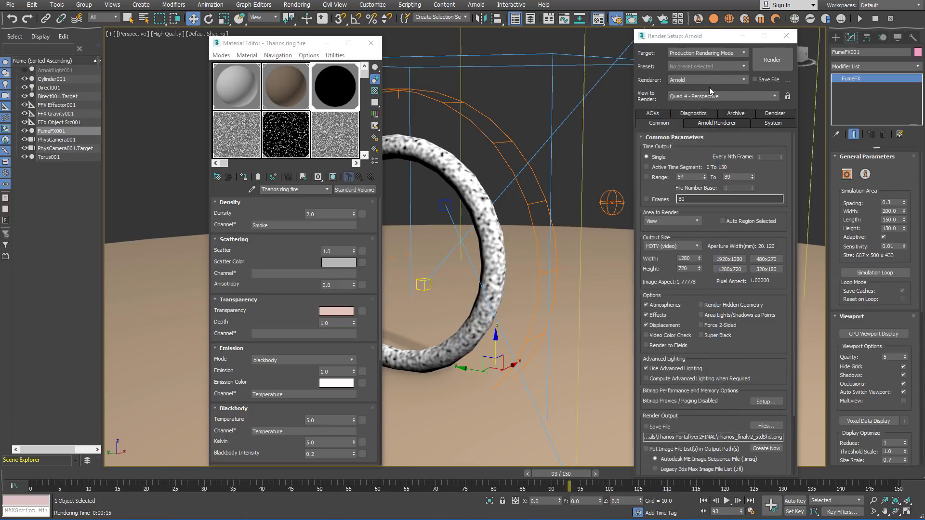
pyautogui.click(706, 122)
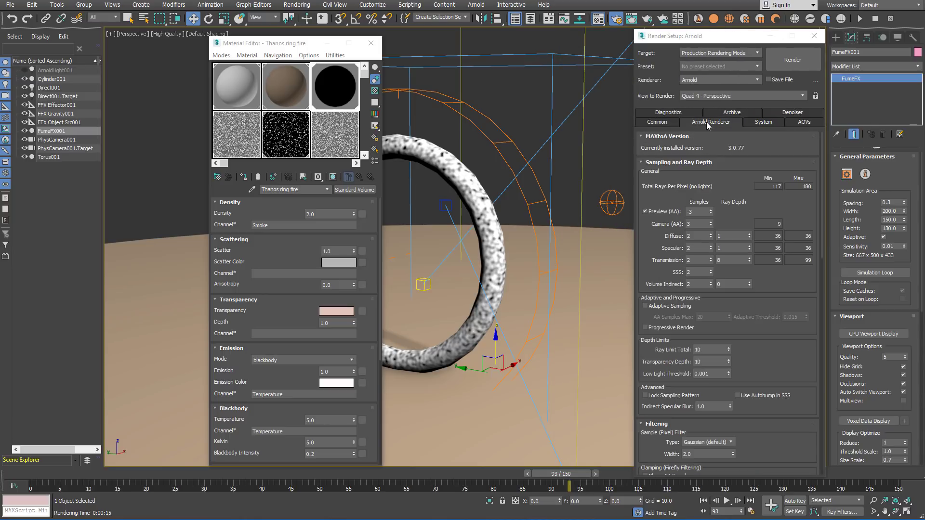
pyautogui.click(729, 285)
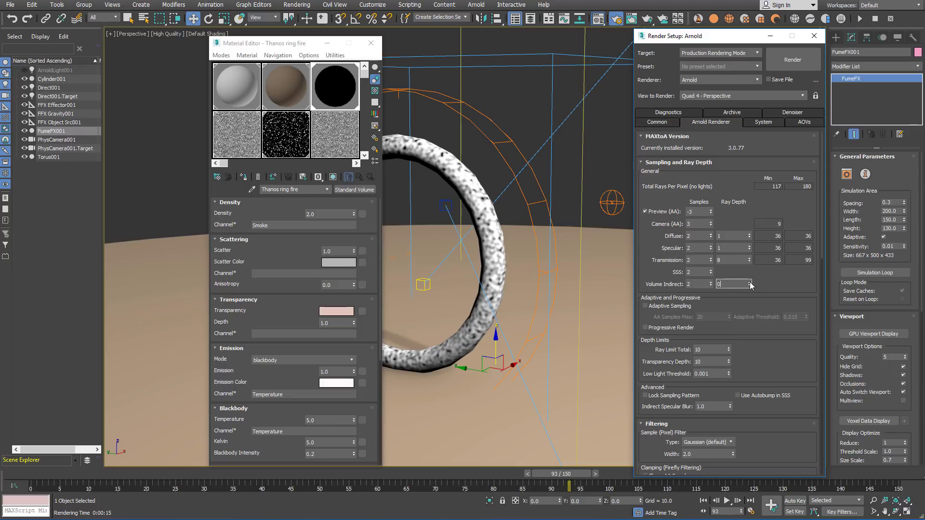
pyautogui.click(750, 282)
pyautogui.click(750, 283)
pyautogui.click(707, 285)
pyautogui.click(711, 283)
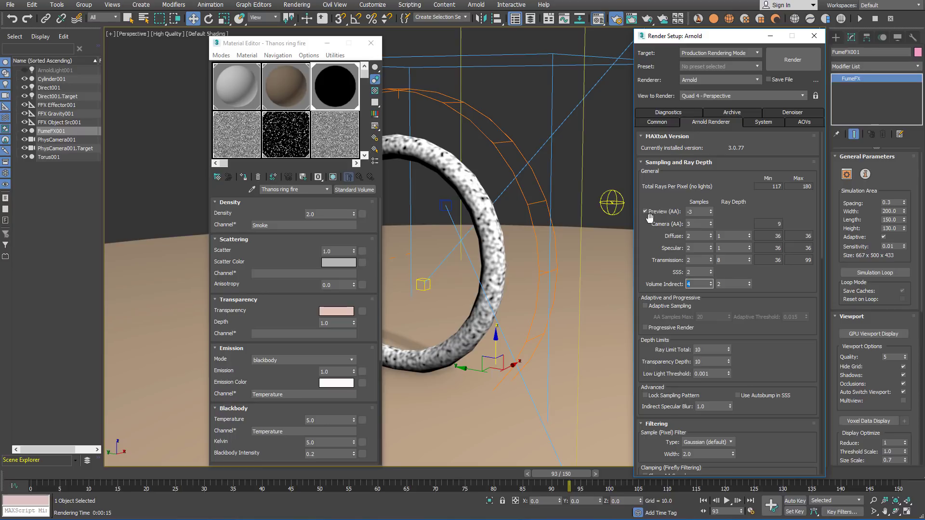
pyautogui.click(786, 60)
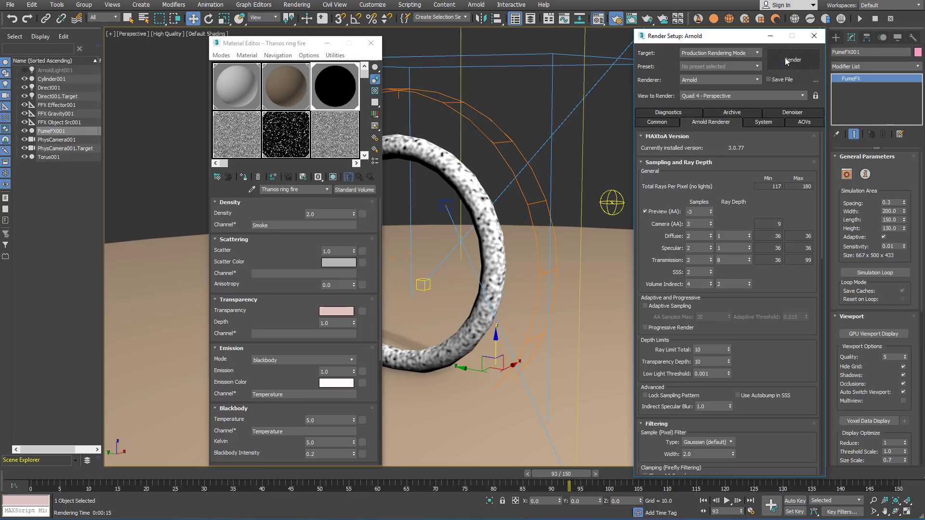